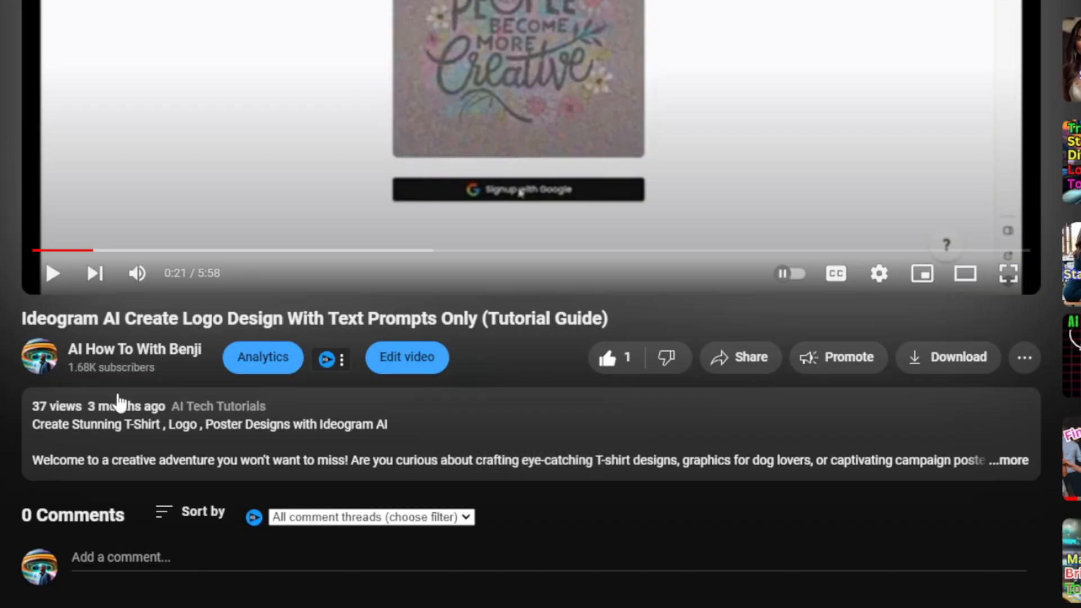
pyautogui.scroll(4, 119, 398)
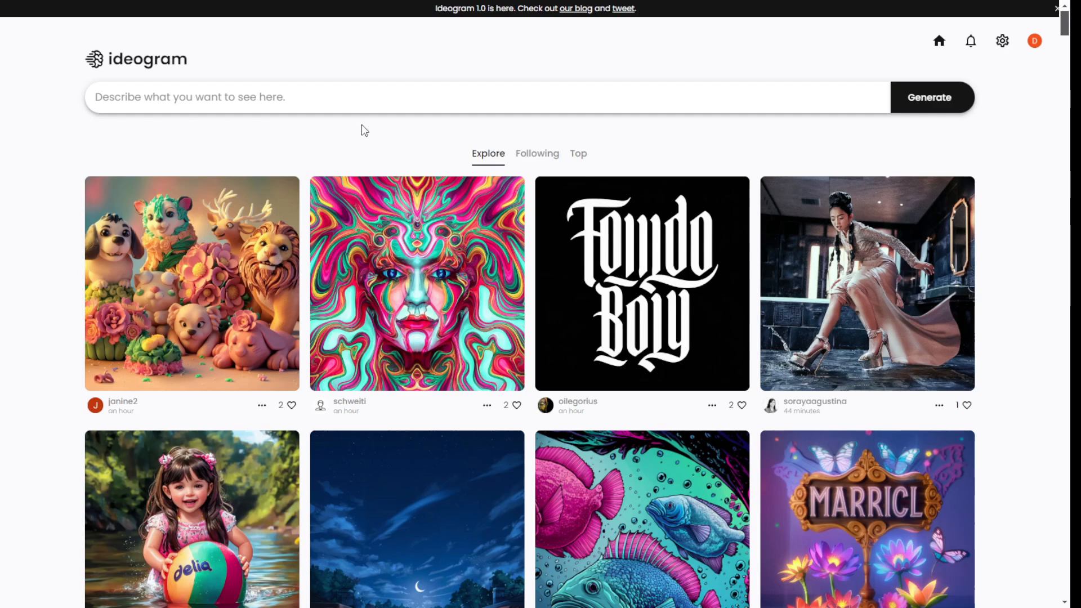
pyautogui.scroll(-3, 364, 128)
pyautogui.scroll(3, 191, 243)
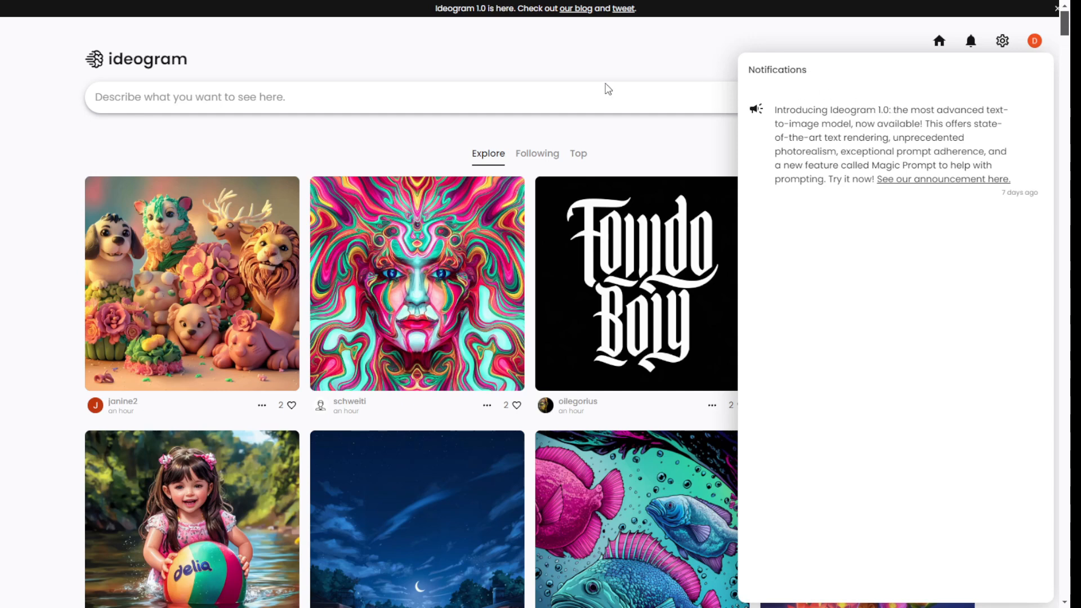
# Dismiss the notifications panel by clicking empty page space.
pyautogui.click(358, 149)
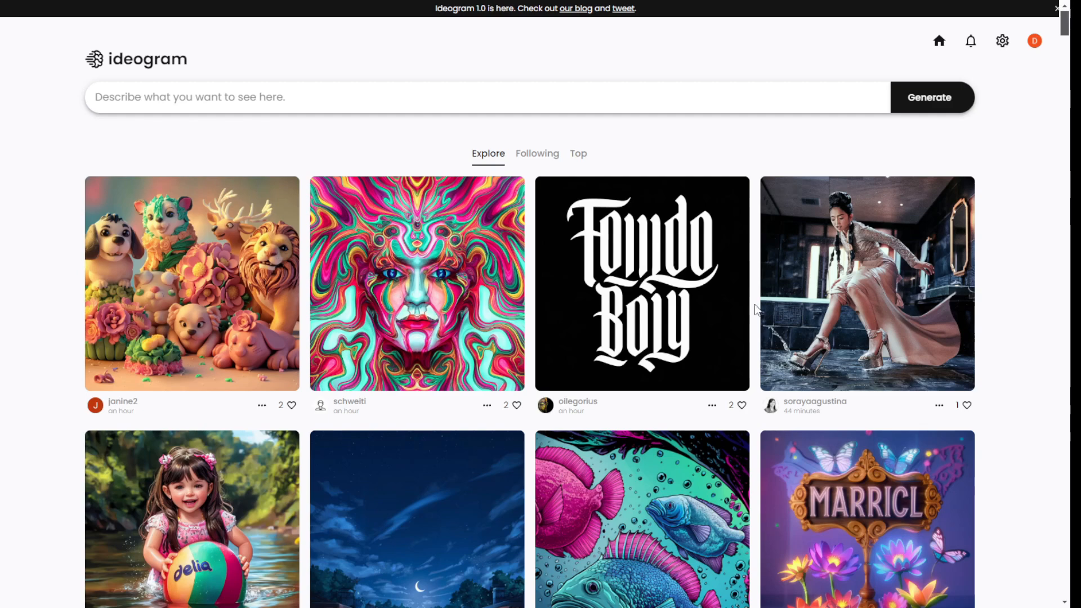
pyautogui.scroll(-3, 621, 303)
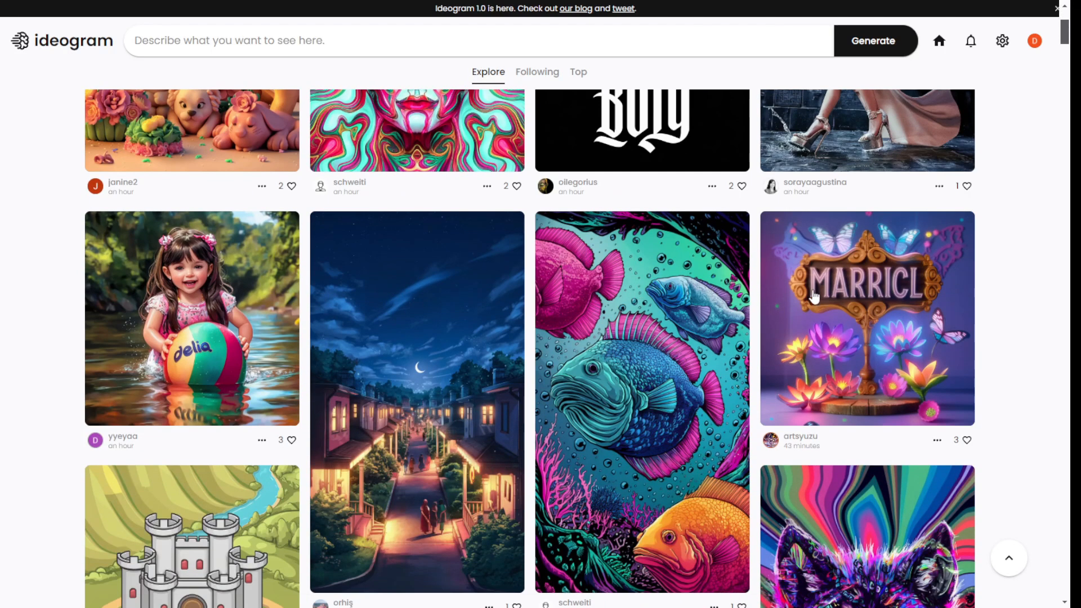
# View the MARRICL sign post in detail and browse its variants, including the MARISHL one.
pyautogui.click(1037, 367)
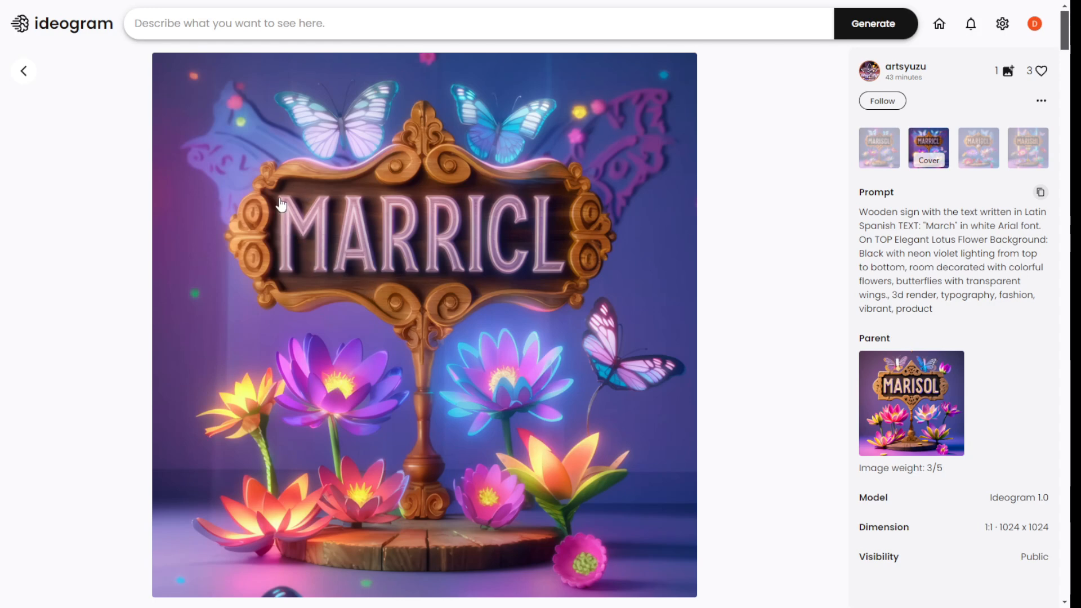
pyautogui.press('Right')
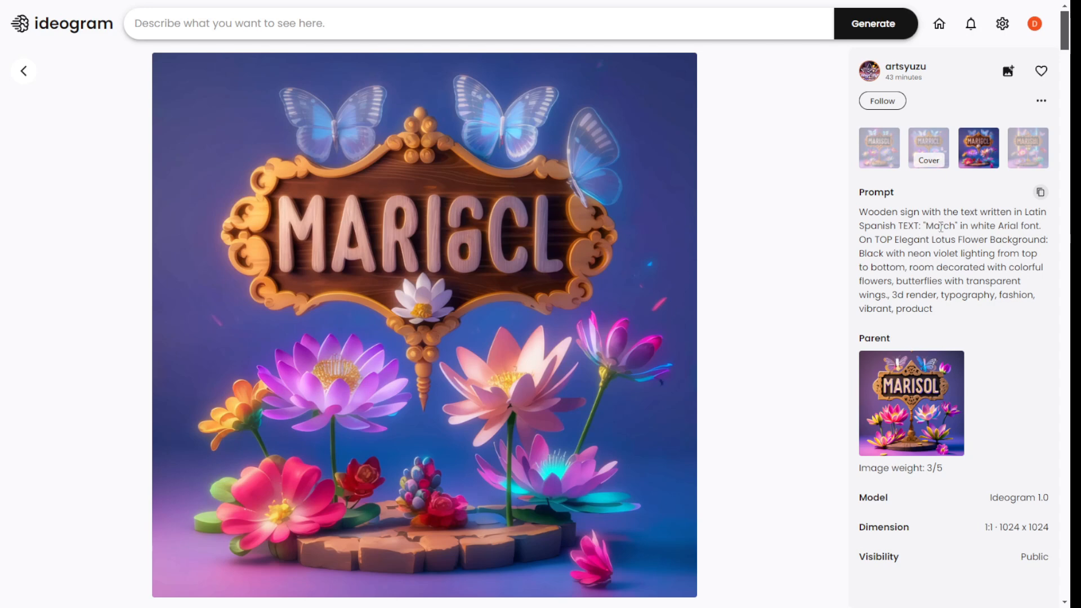
pyautogui.click(1024, 155)
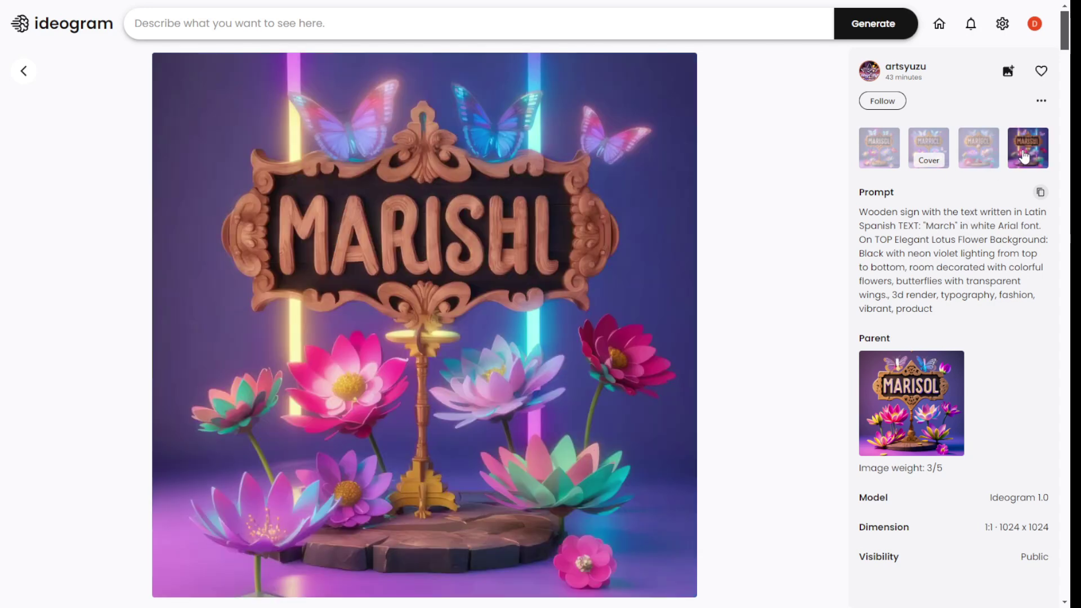
# Highlight the quoted 'March' text in the prompt, check another variant, then return to the home gallery.
pyautogui.doubleClick(944, 227)
pyautogui.click(929, 229)
pyautogui.moveTo(923, 226); pyautogui.dragTo(960, 226)
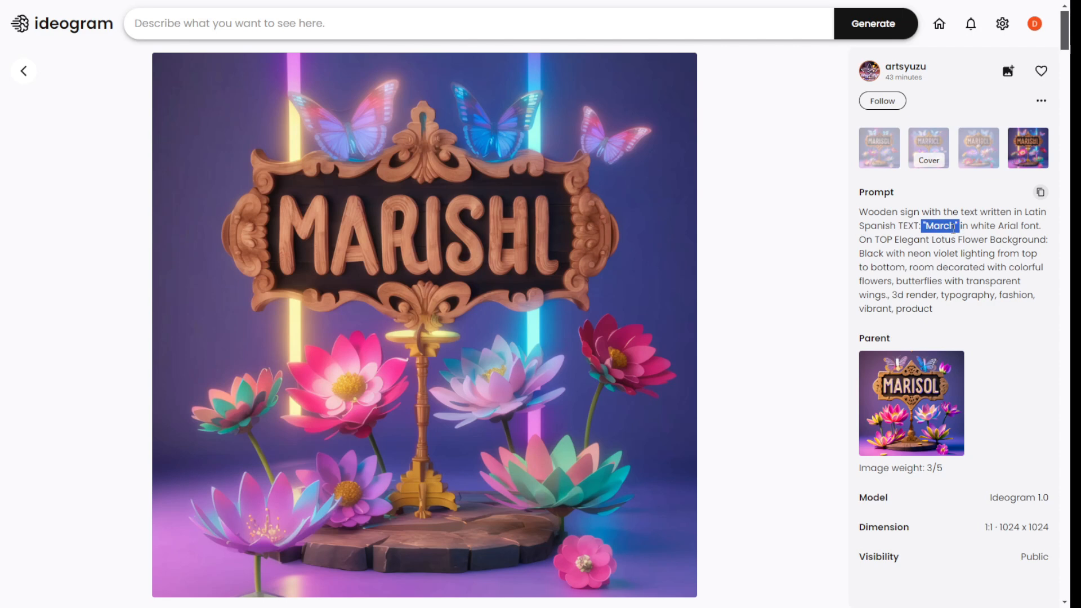
pyautogui.click(877, 157)
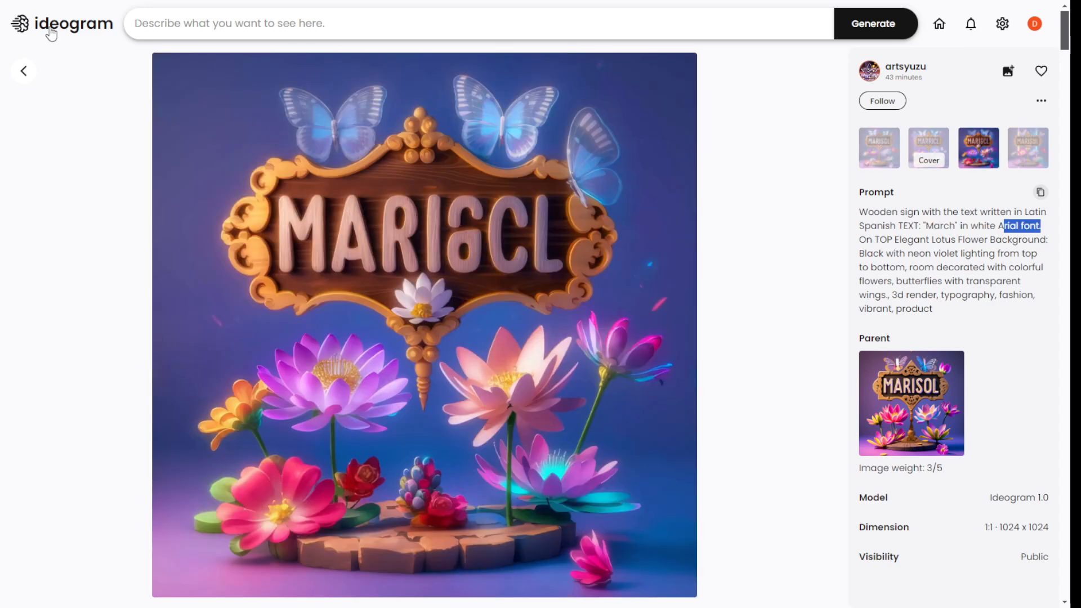
pyautogui.click(52, 33)
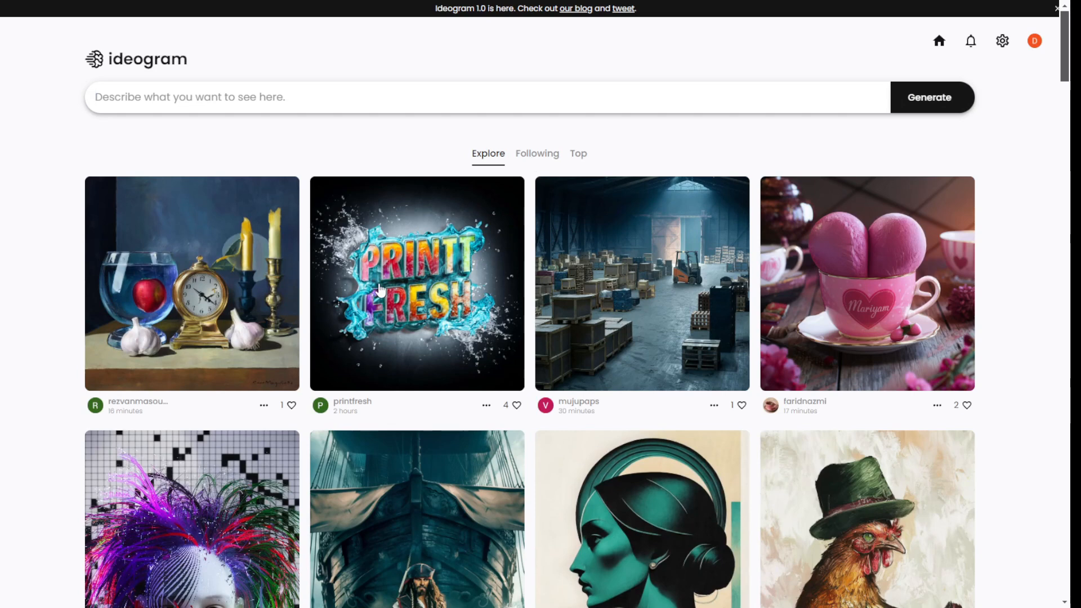
# View the PRINTT FRESH post in detail, highlight 'Printfresh' in its prompt, and show its first variant.
pyautogui.click(438, 285)
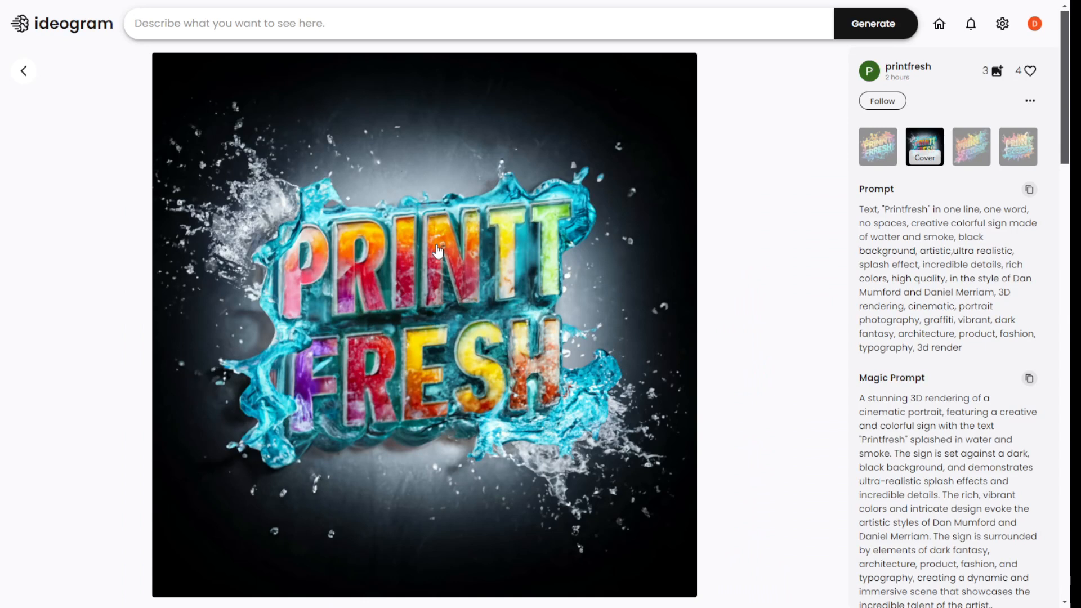
pyautogui.moveTo(912, 217)
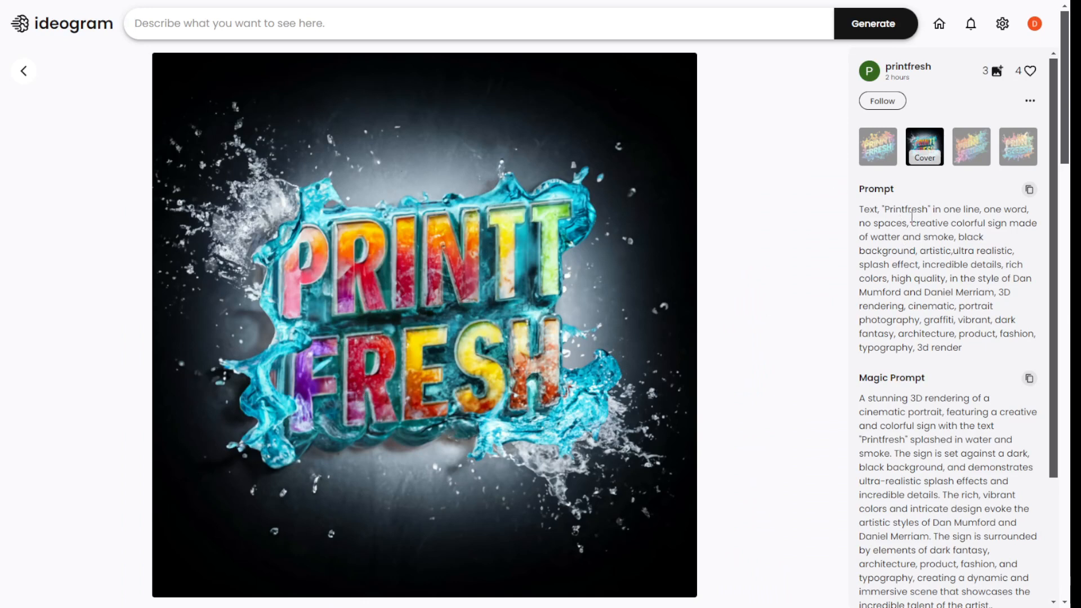
pyautogui.doubleClick(907, 209)
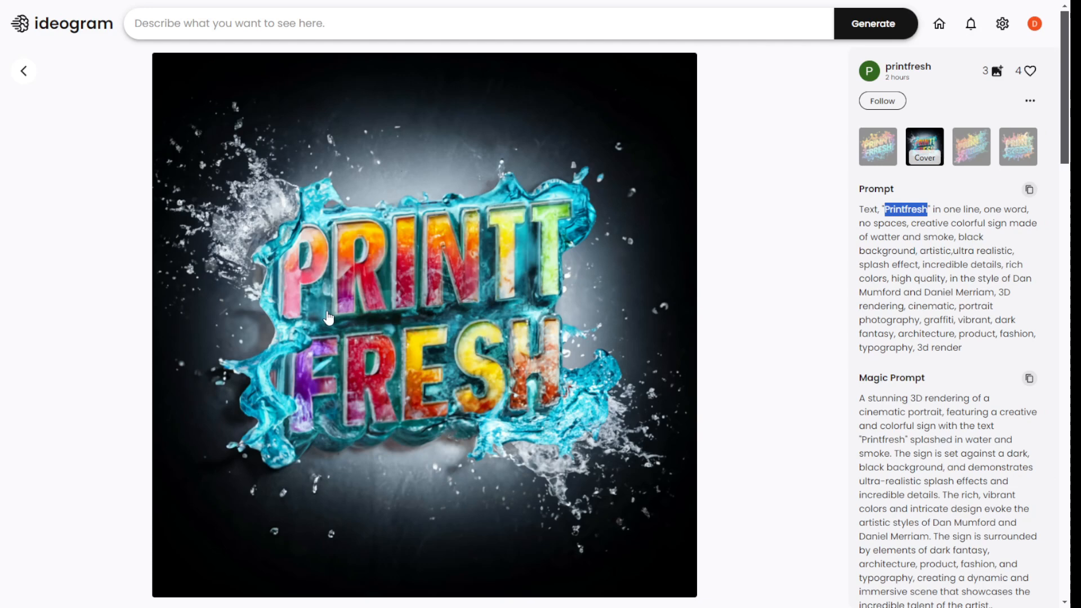
pyautogui.click(872, 154)
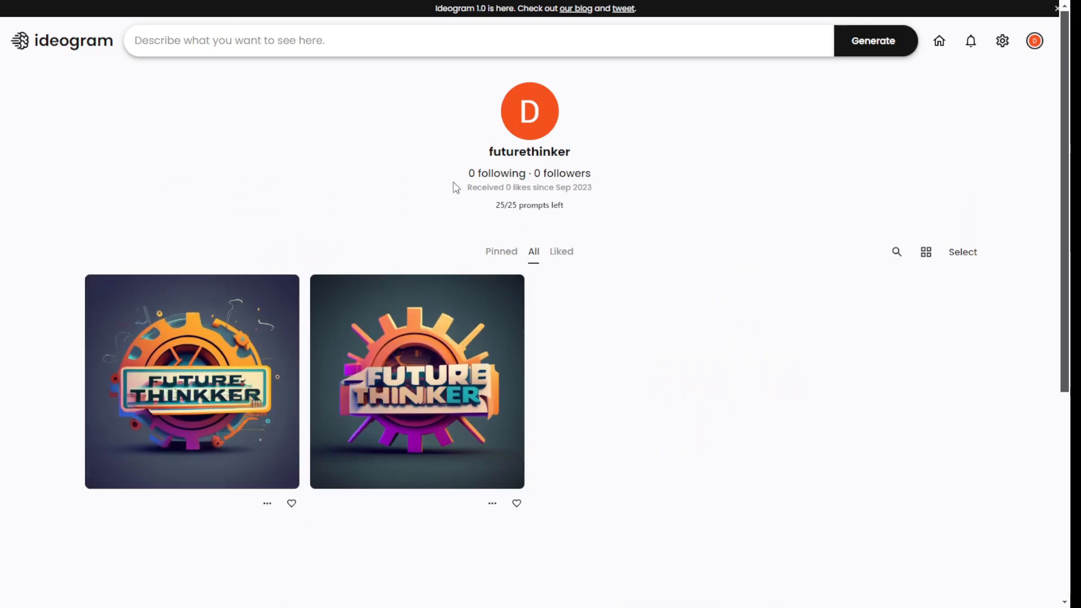
pyautogui.click(431, 391)
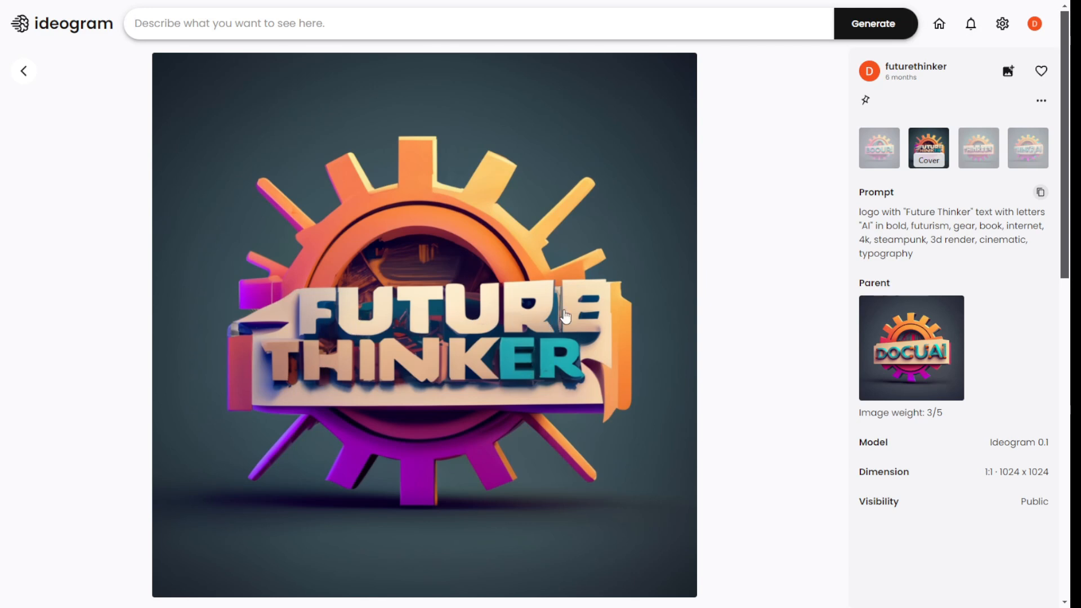
pyautogui.click(978, 148)
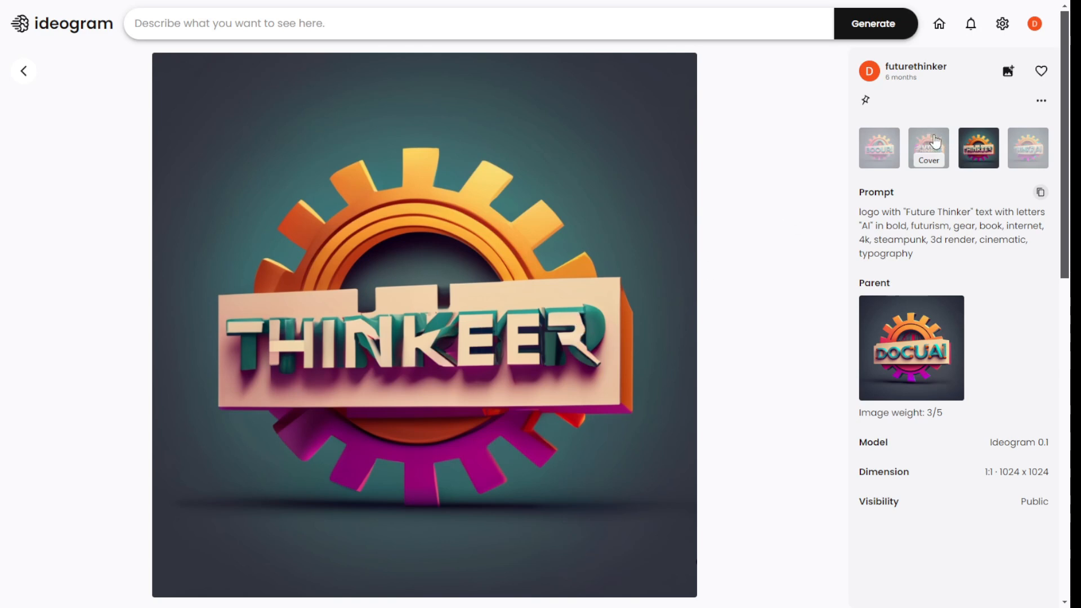
pyautogui.click(928, 143)
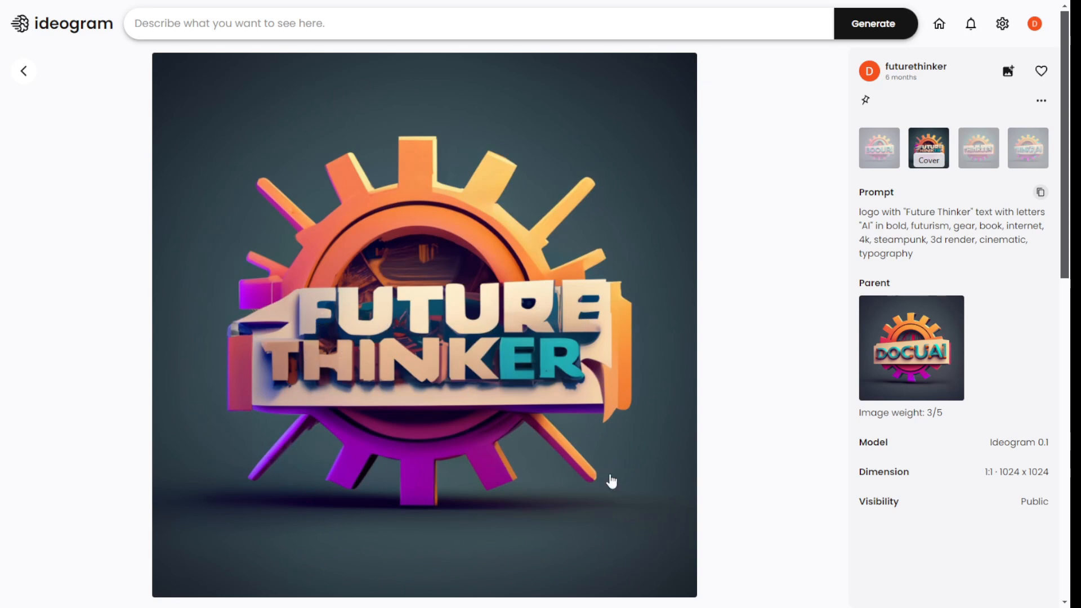
pyautogui.hotkey('alt', 'Left')
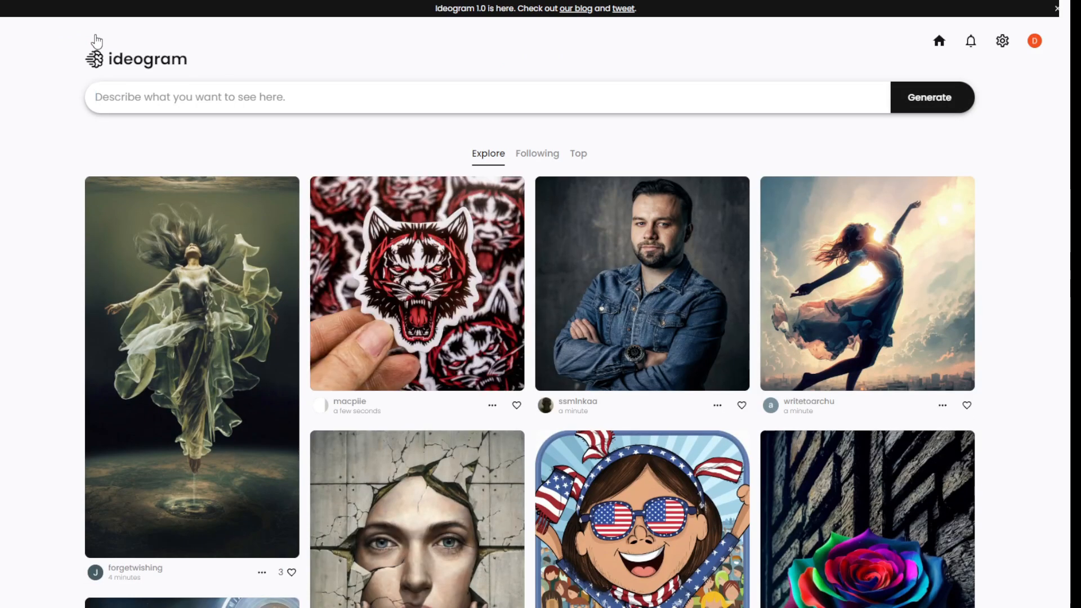
pyautogui.scroll(-3, 98, 40)
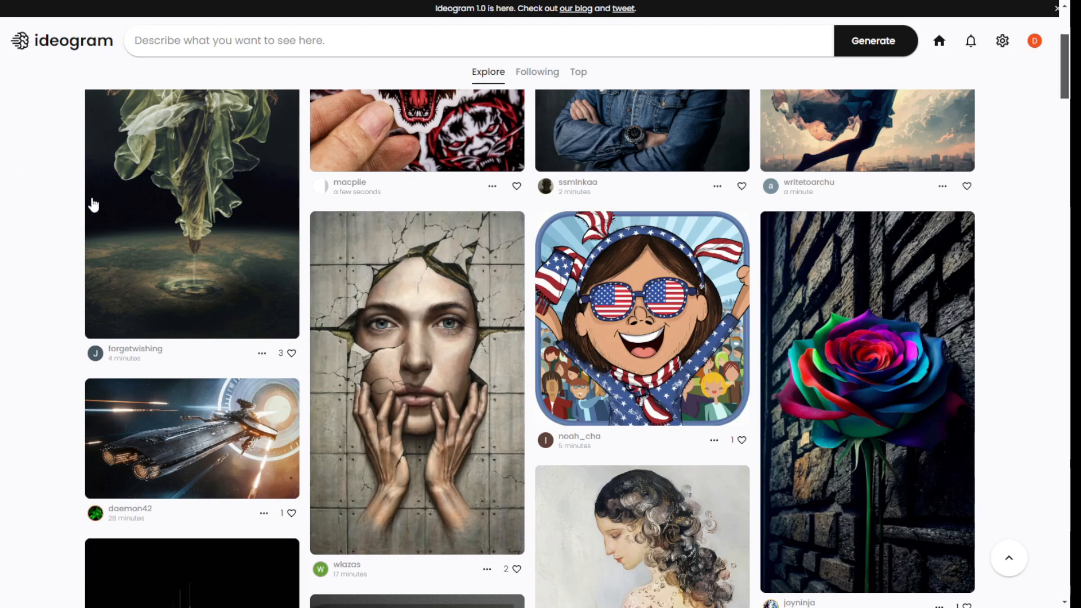
pyautogui.scroll(3, 93, 205)
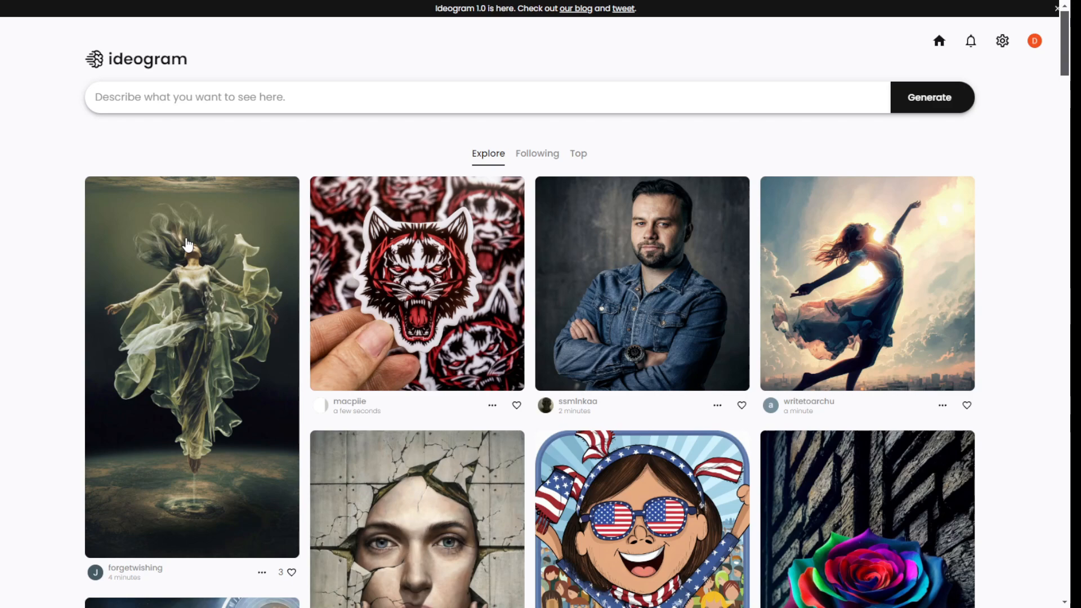
pyautogui.scroll(-10, 699, 193)
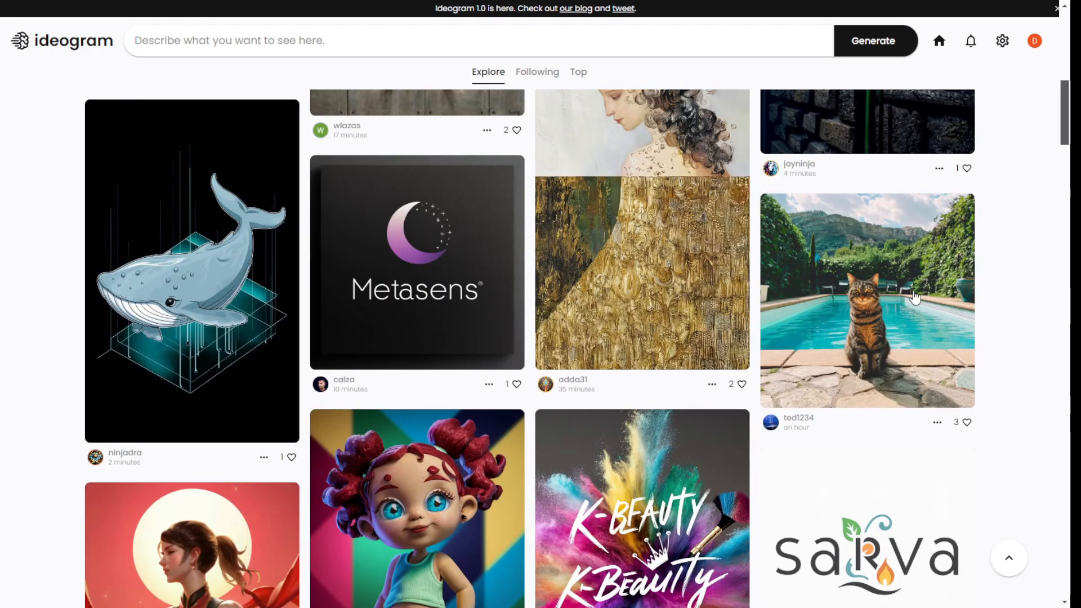
# View the cat-by-the-pool post in detail and flip through its second, third and fourth variants.
pyautogui.click(915, 296)
pyautogui.click(928, 147)
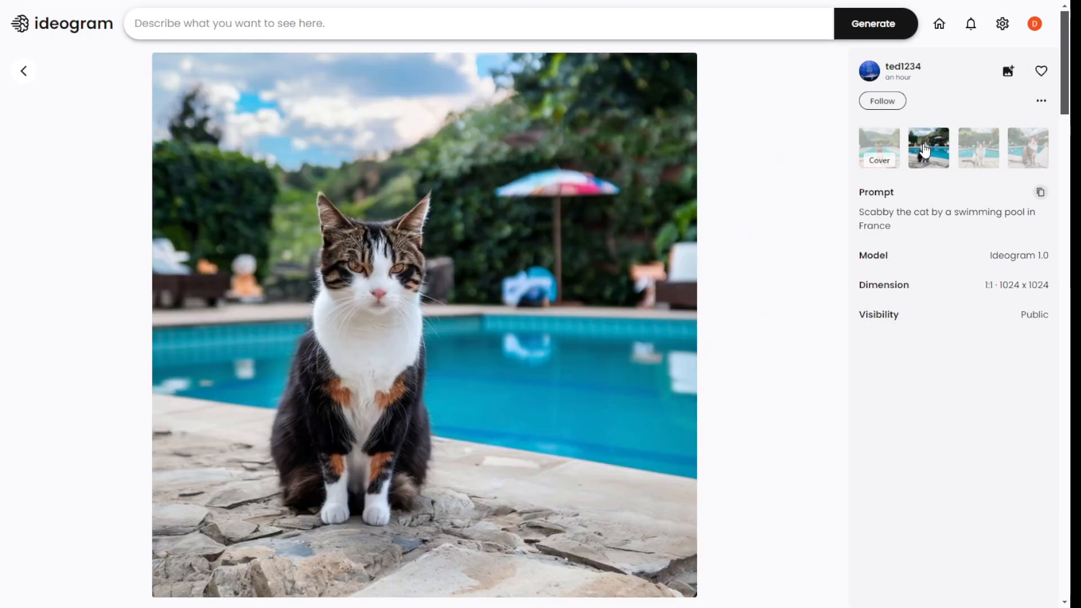
pyautogui.click(976, 145)
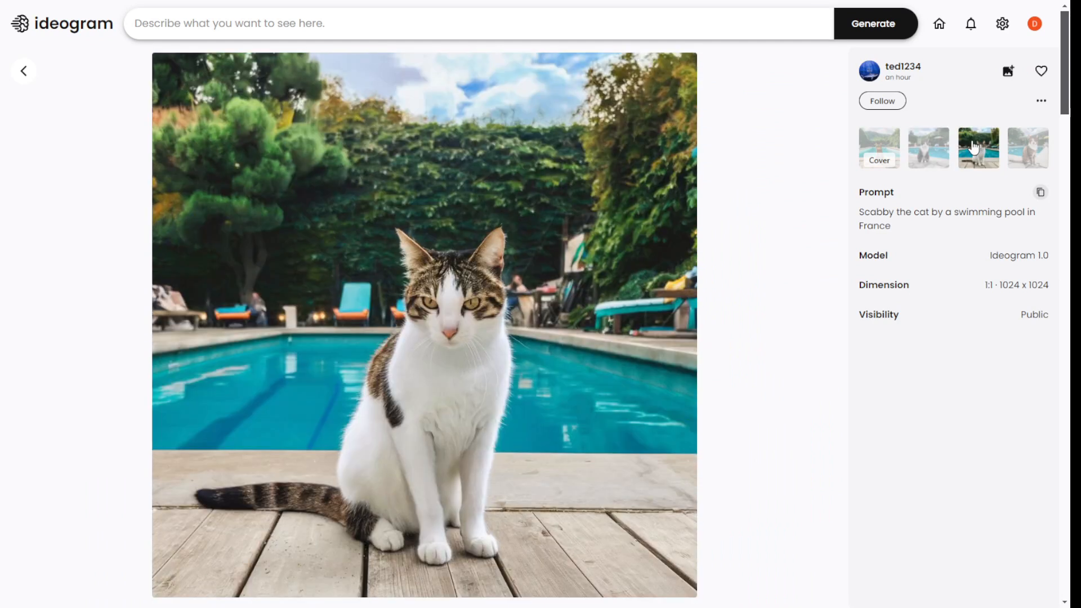
pyautogui.click(1027, 147)
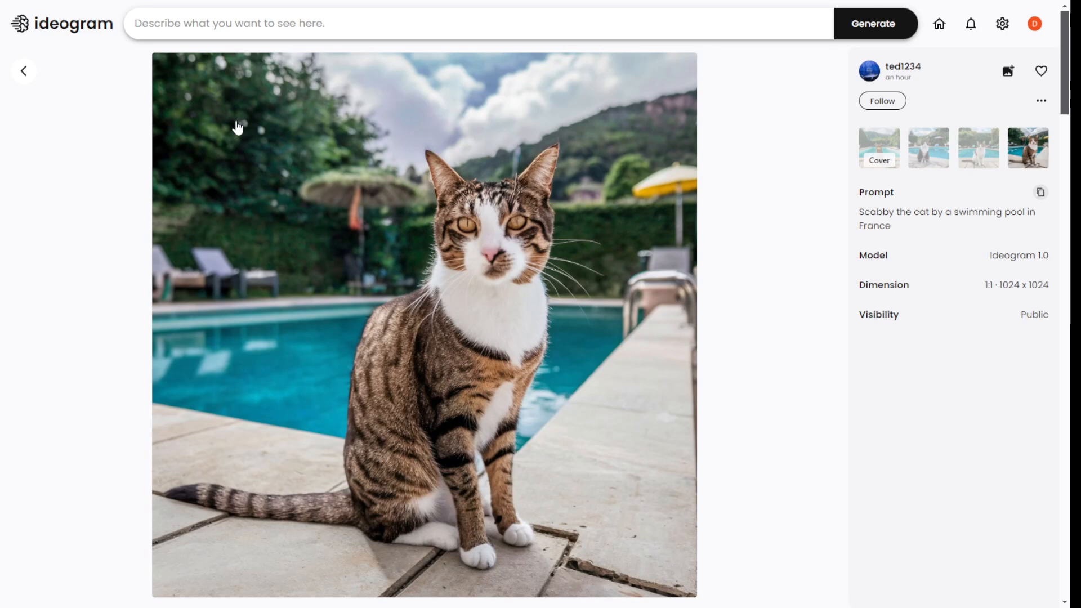
# Bring up the prompt editor with the fireworks 'Bonjour!' prompt and review the words 'Urban city'.
pyautogui.click(24, 71)
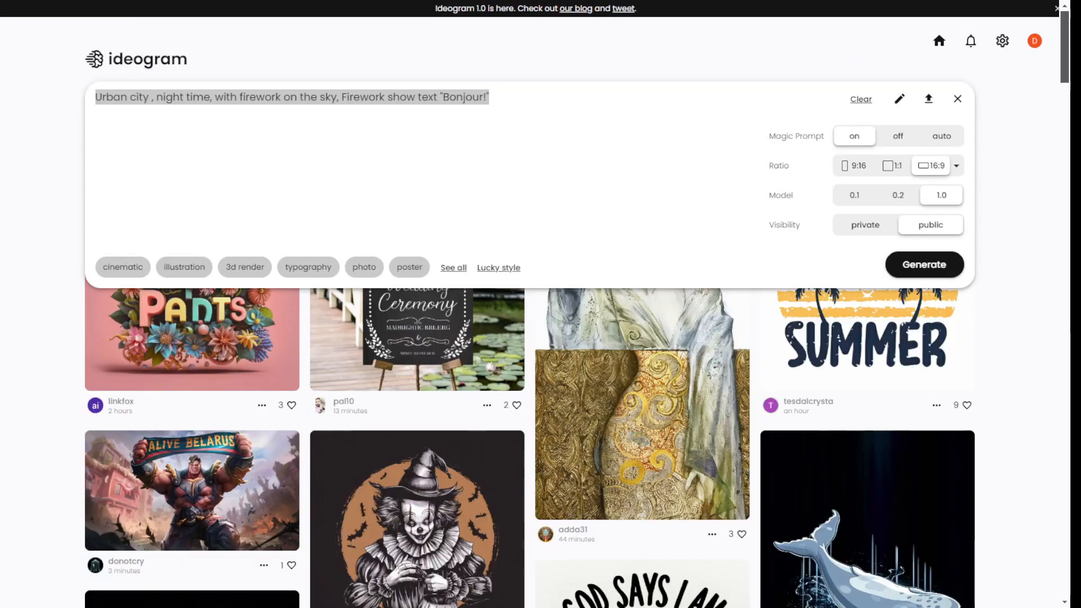
pyautogui.click(538, 119)
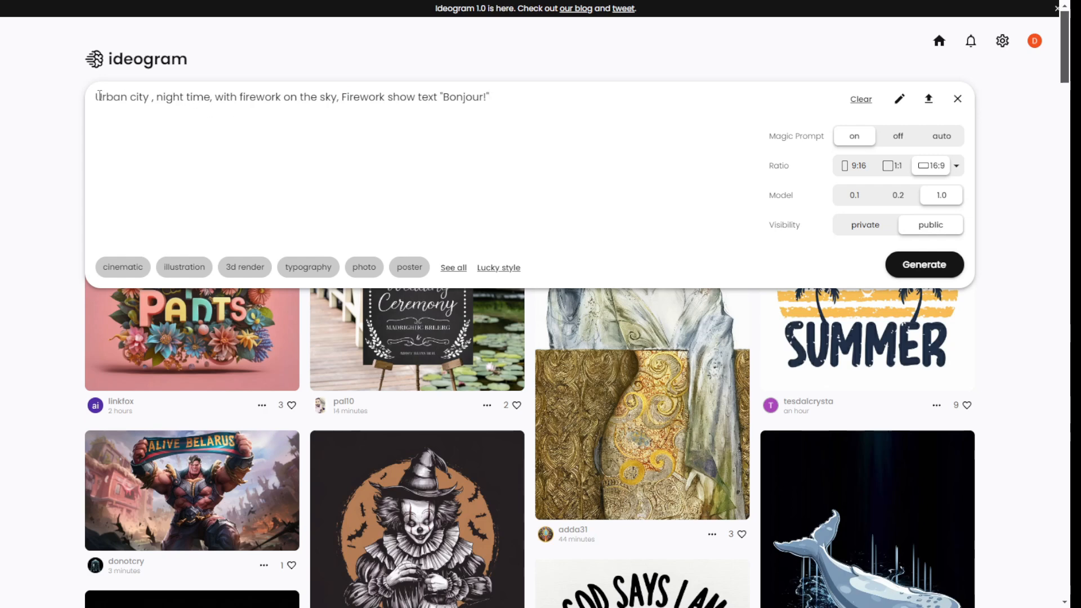
pyautogui.moveTo(96, 97); pyautogui.dragTo(151, 97)
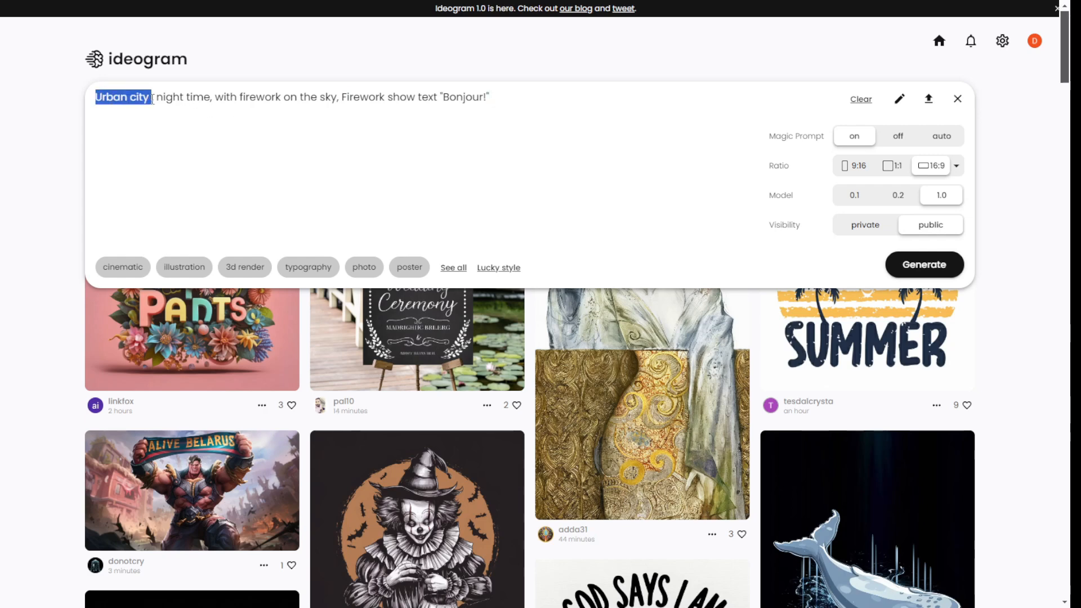
pyautogui.click(162, 97)
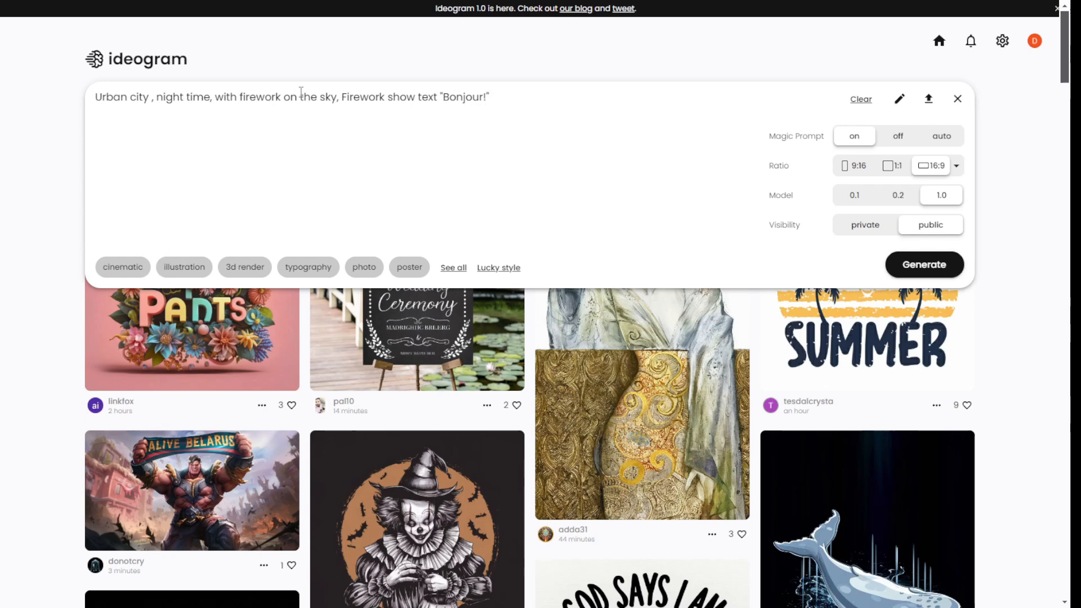
# Add the poster and cinematic style chips to the prompt.
pyautogui.click(410, 267)
pyautogui.click(410, 269)
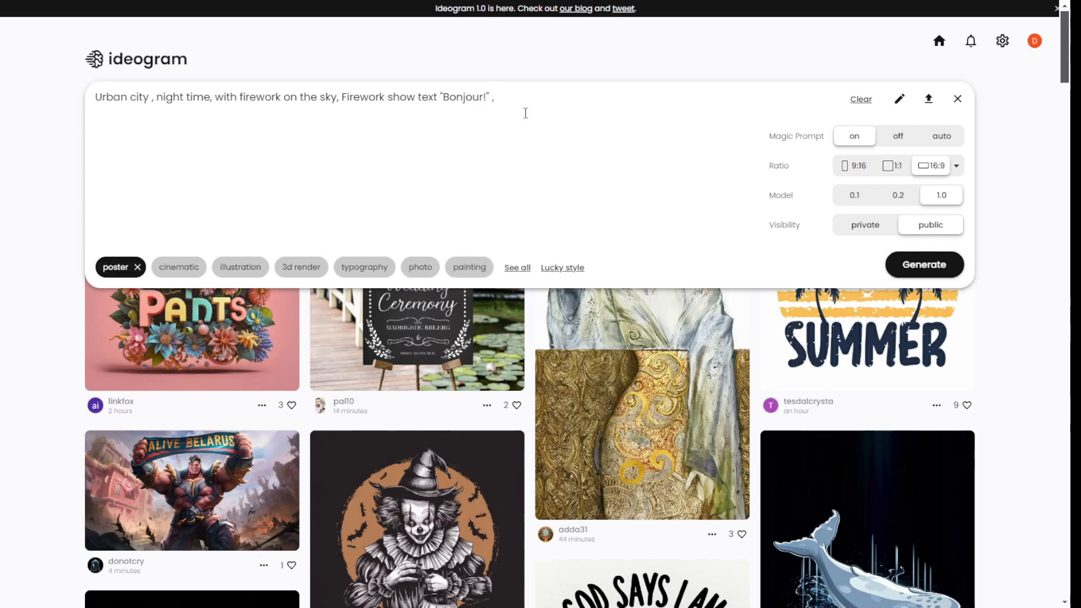
pyautogui.click(180, 267)
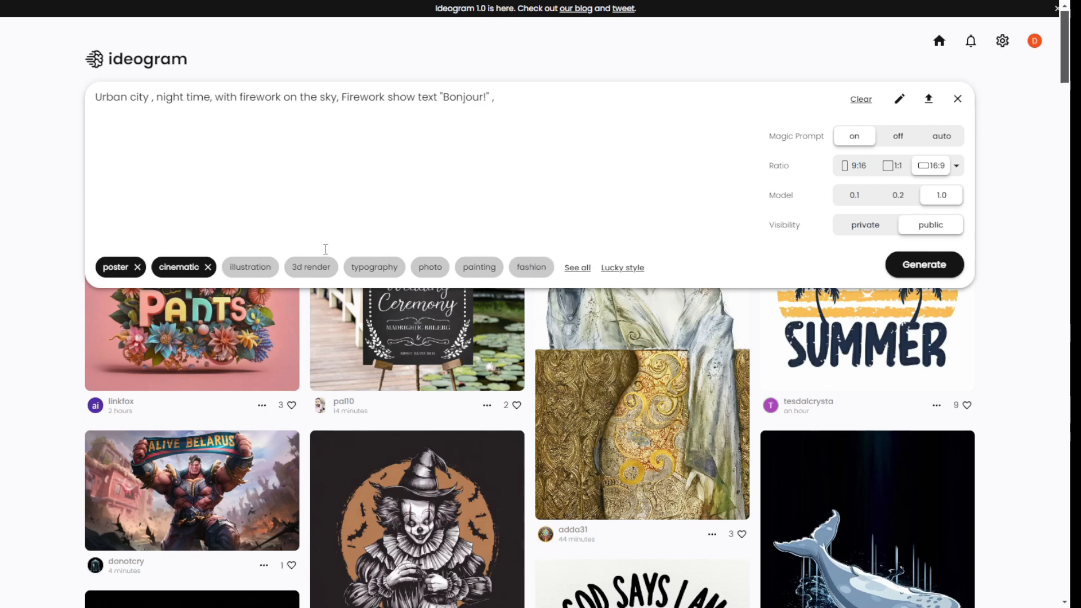
# Generate the Bonjour! fireworks images, then view the Smarty Pants post in detail while they render.
pyautogui.click(923, 264)
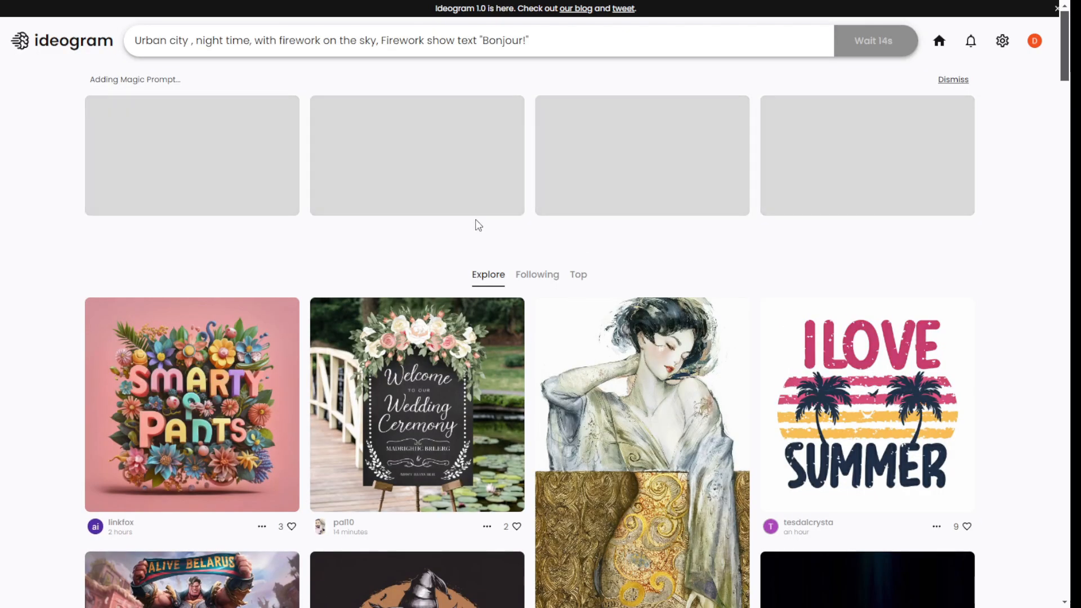
pyautogui.scroll(-3, 478, 225)
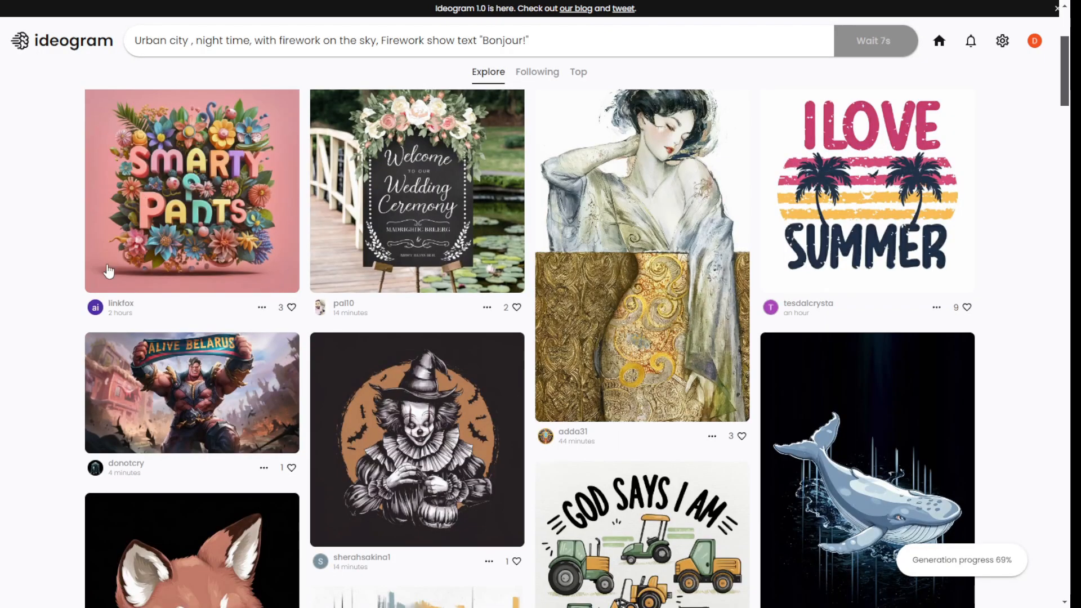
pyautogui.scroll(-3, 264, 314)
pyautogui.scroll(3, 271, 314)
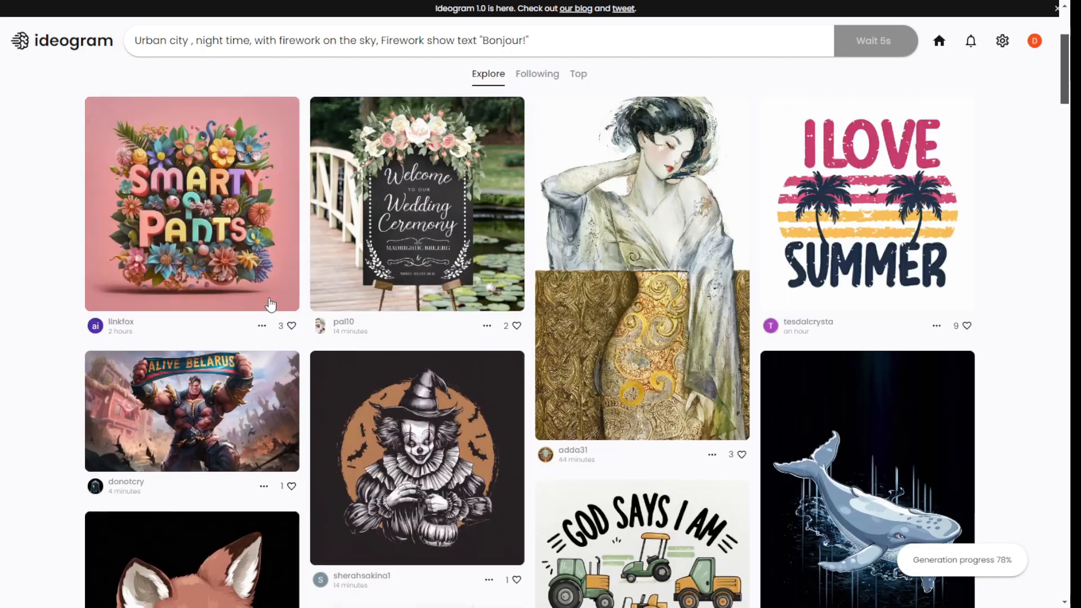
pyautogui.scroll(3, 265, 294)
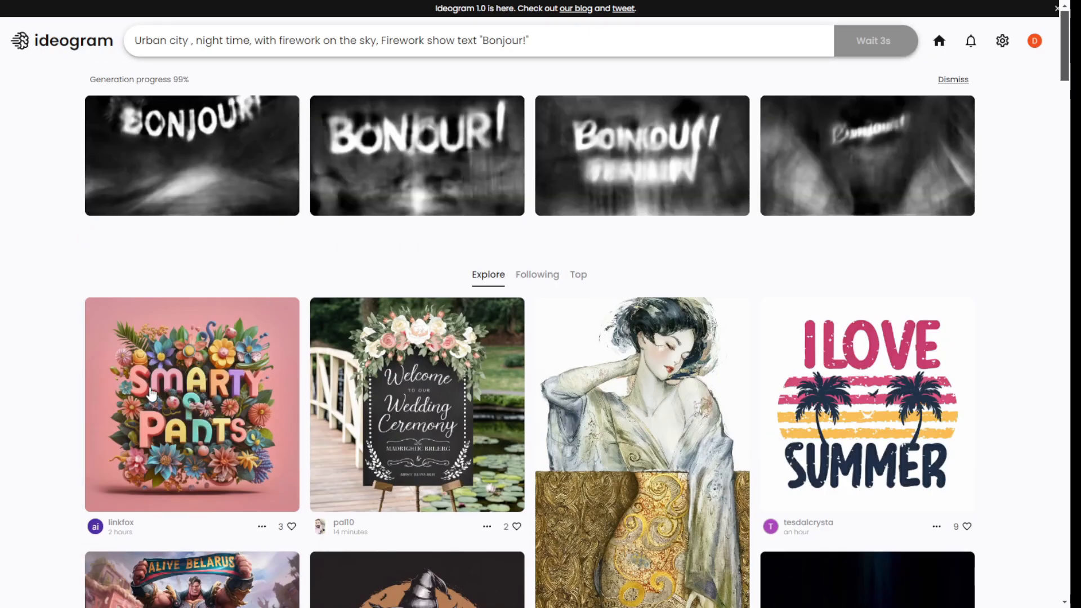
pyautogui.click(224, 401)
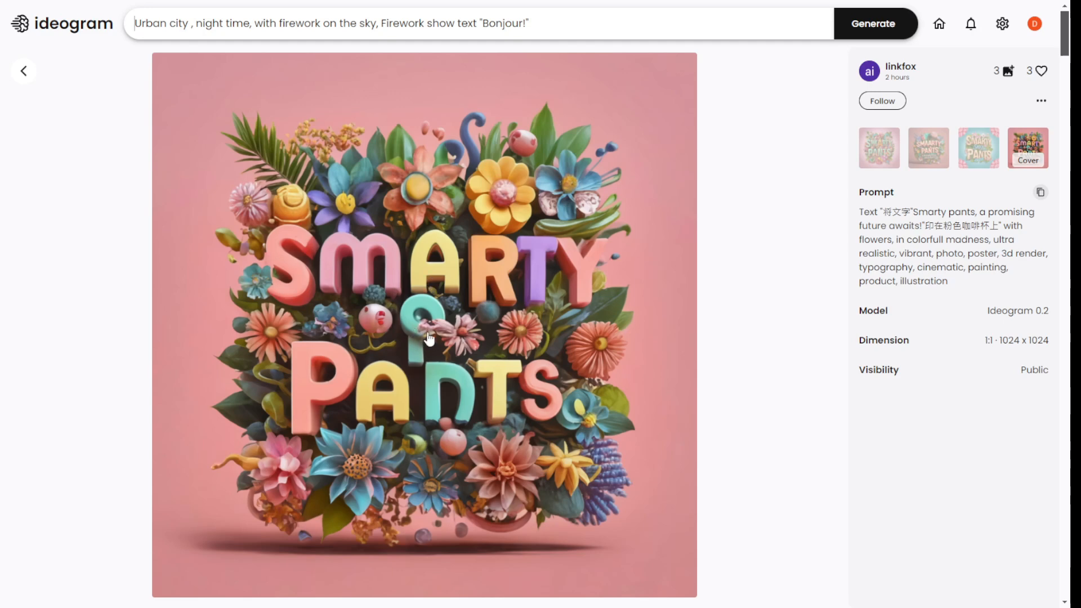
# Browse the first, second and fourth Smarty Pants variants, then return to the home feed.
pyautogui.click(884, 157)
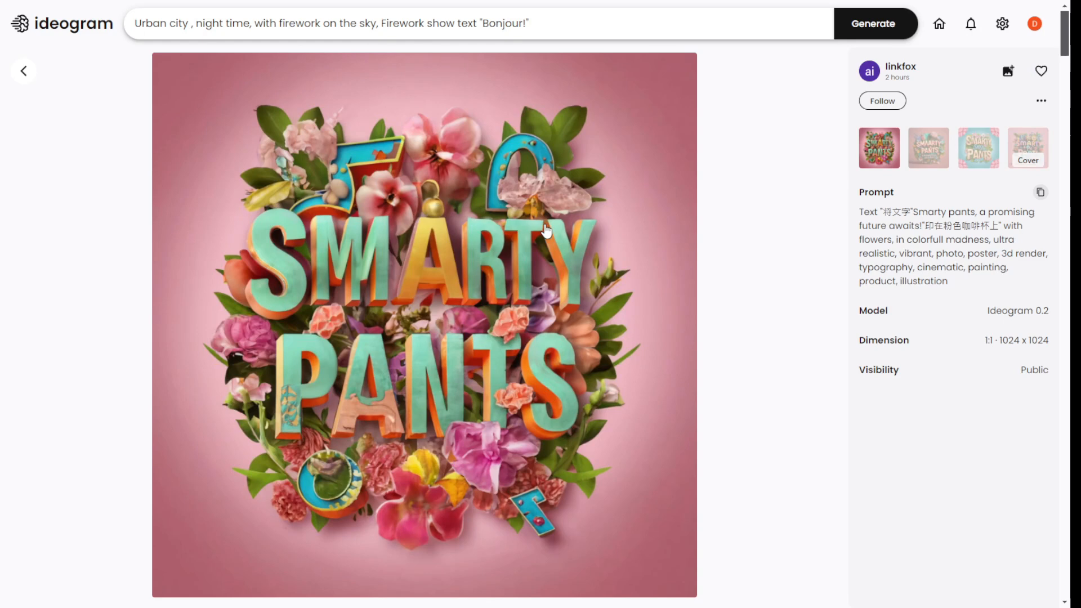
pyautogui.click(928, 148)
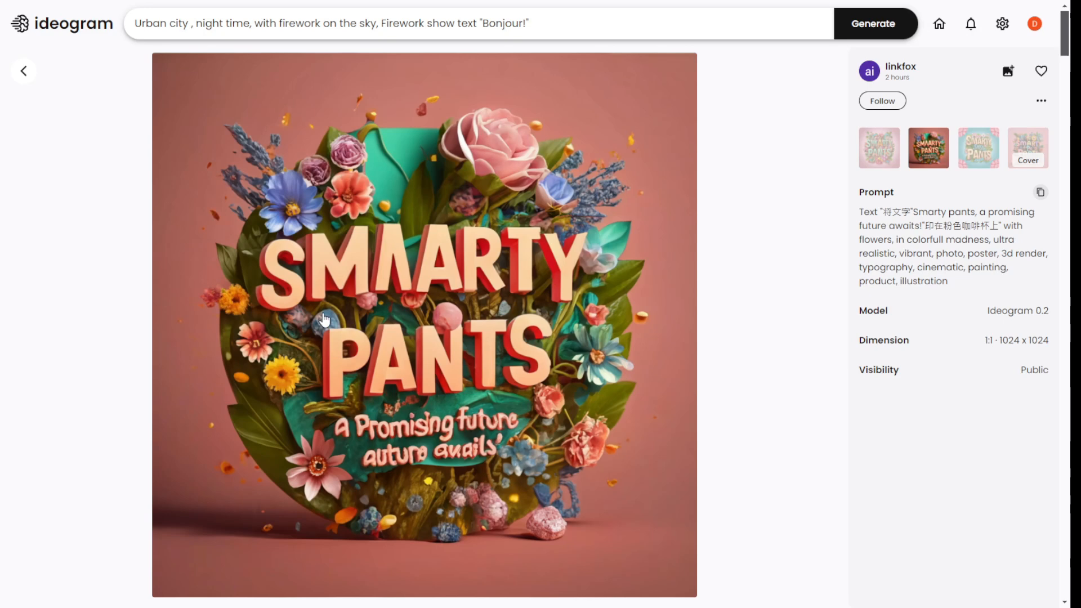
pyautogui.click(1028, 145)
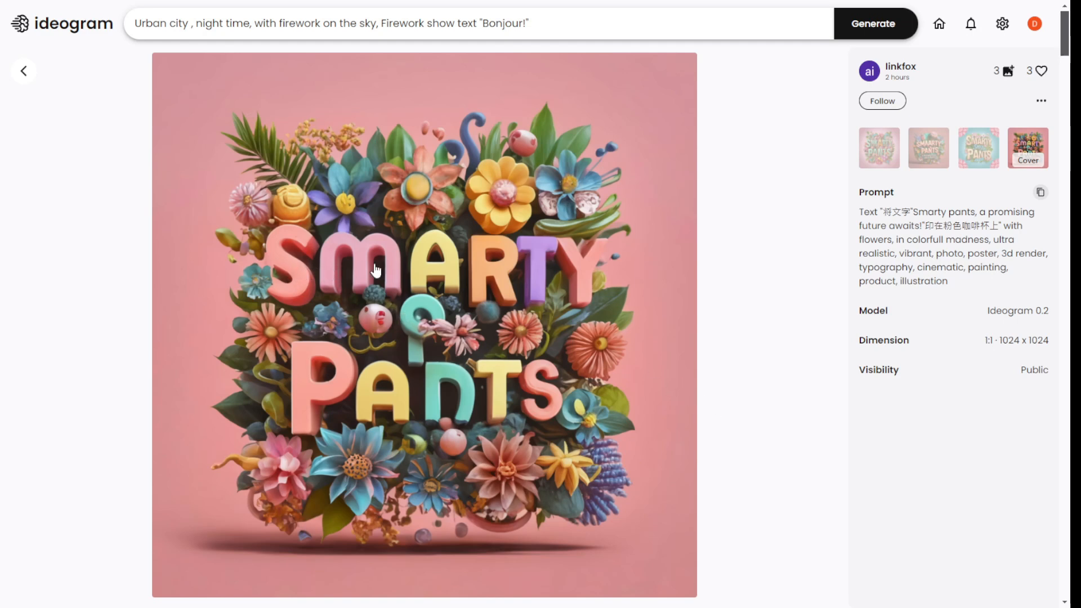
pyautogui.click(65, 26)
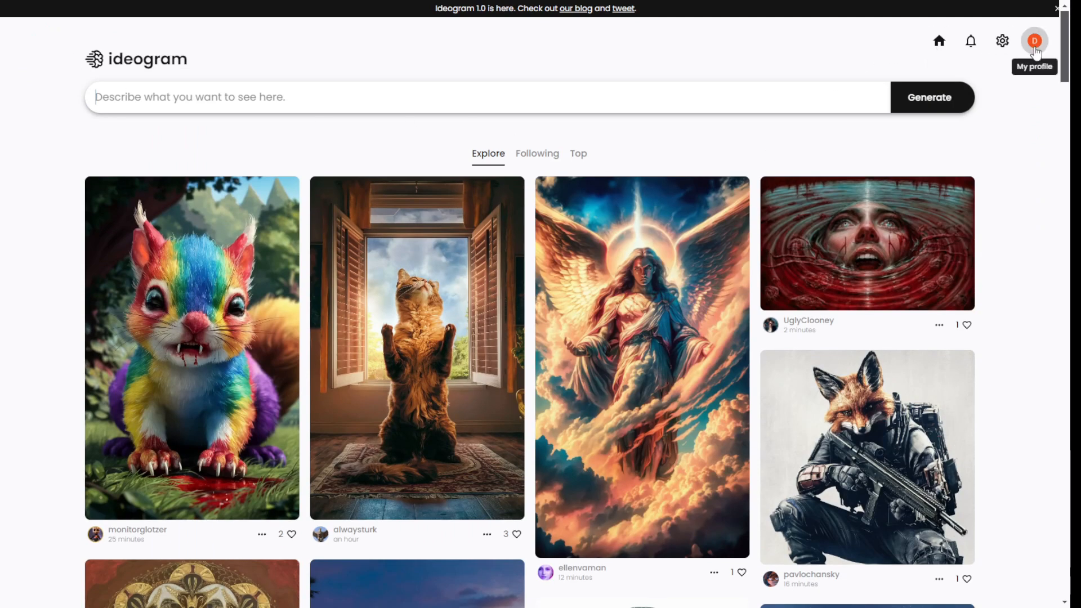
# From your profile, view the generated Bonjour! poster in detail and compare its first two variants.
pyautogui.click(1035, 41)
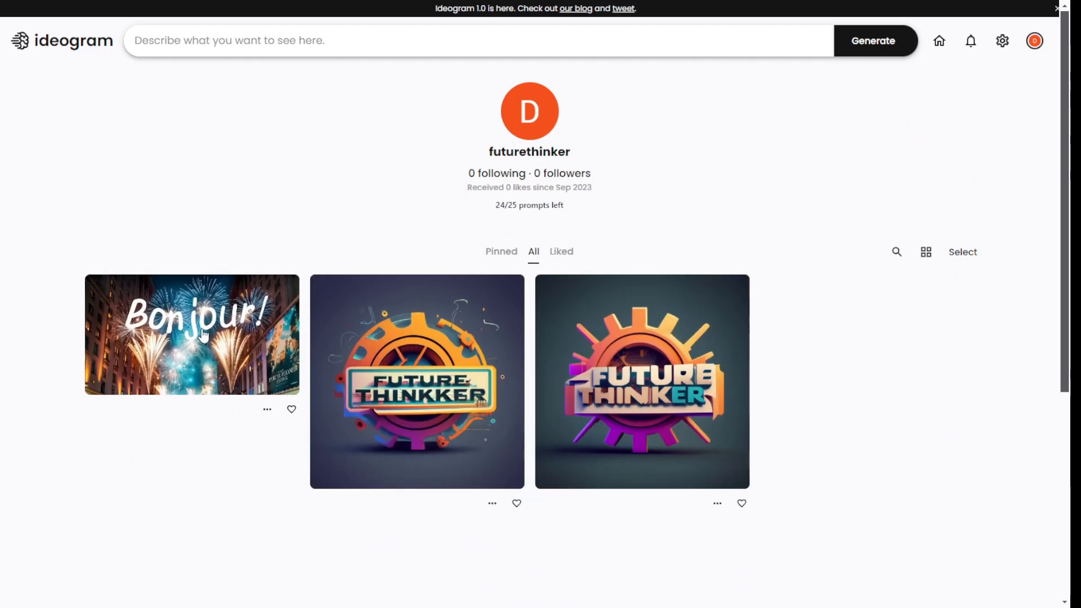
pyautogui.click(197, 336)
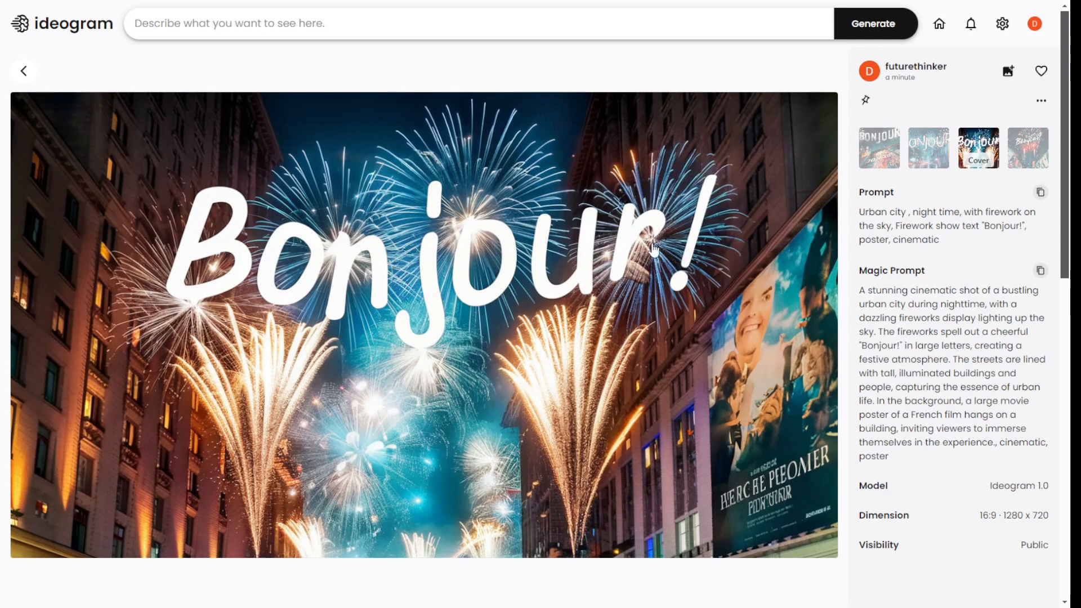
pyautogui.click(867, 150)
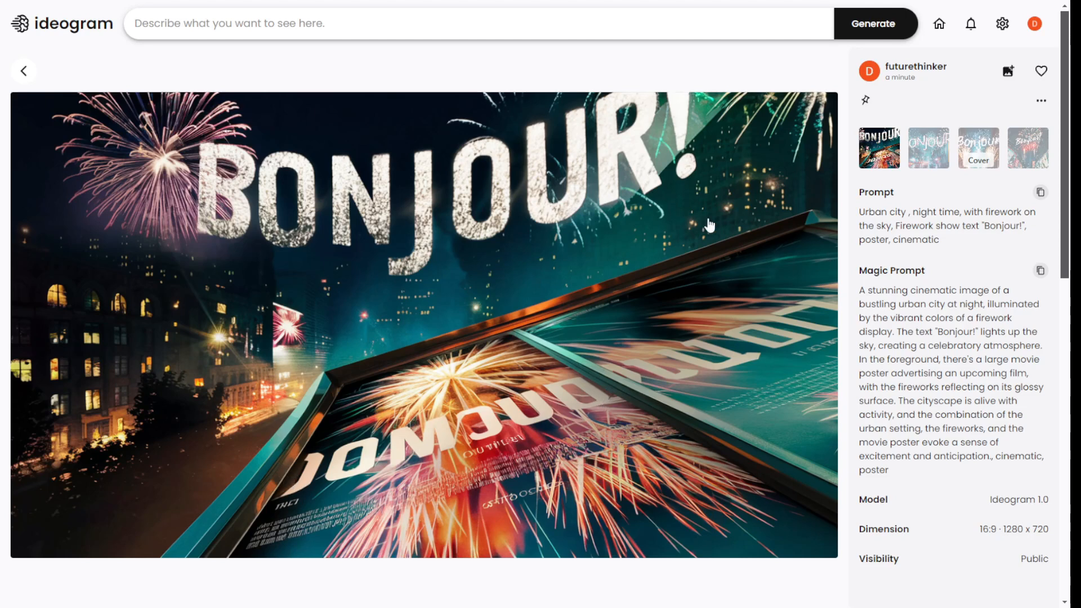
pyautogui.click(929, 149)
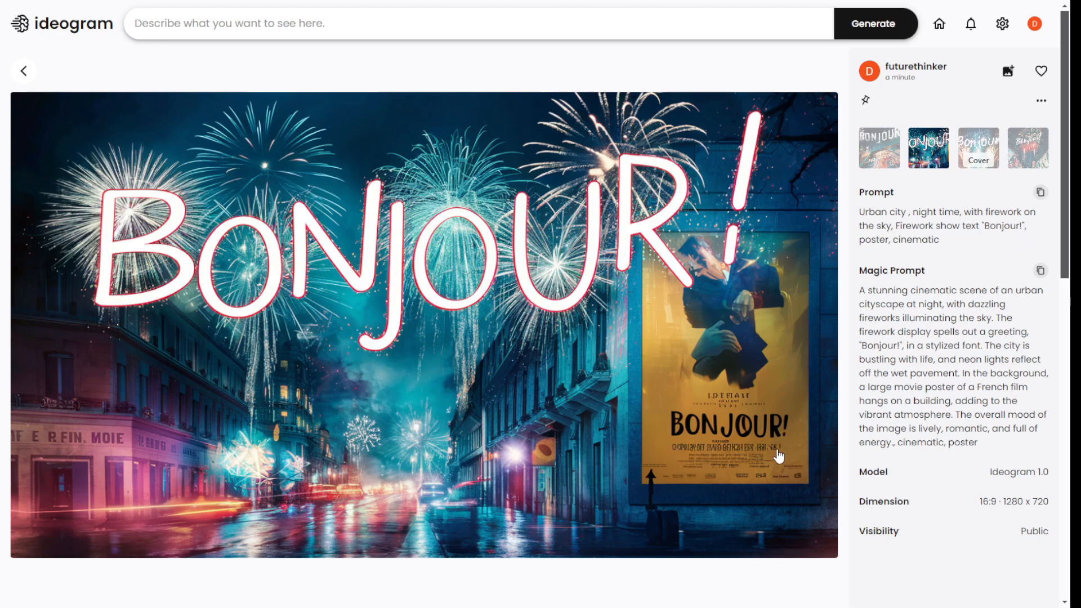
# Compare the fourth, third and first Bonjour! variants, then start flipping through them again.
pyautogui.click(1027, 148)
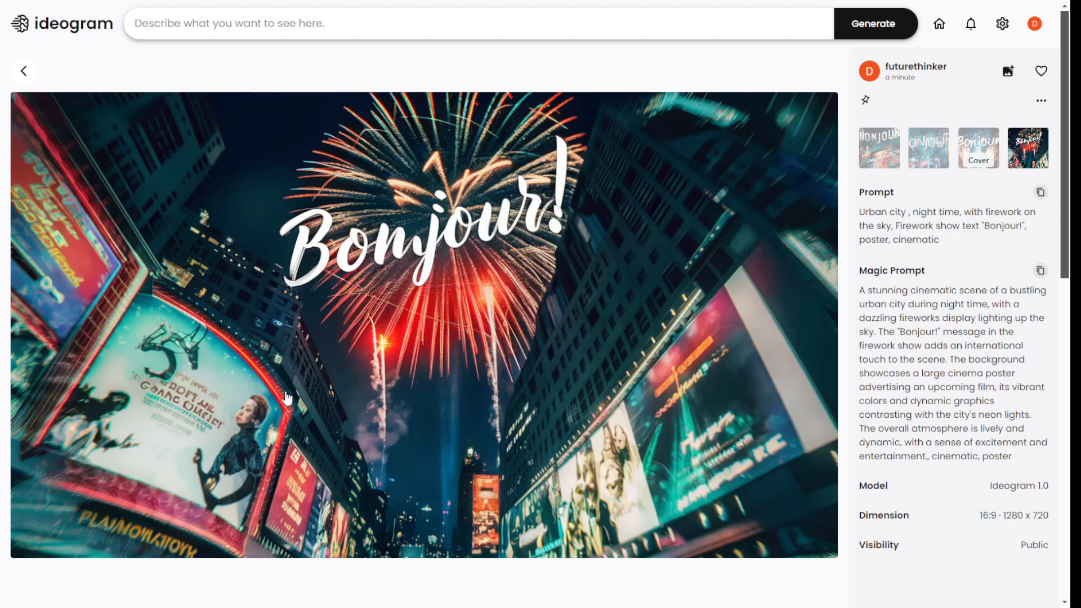
pyautogui.click(977, 145)
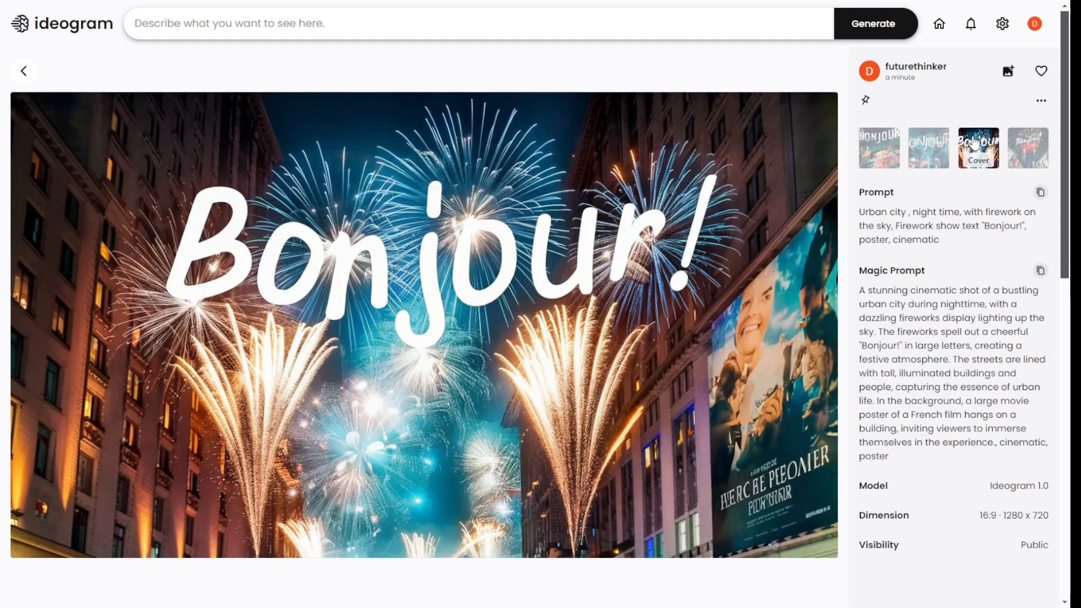
pyautogui.click(879, 145)
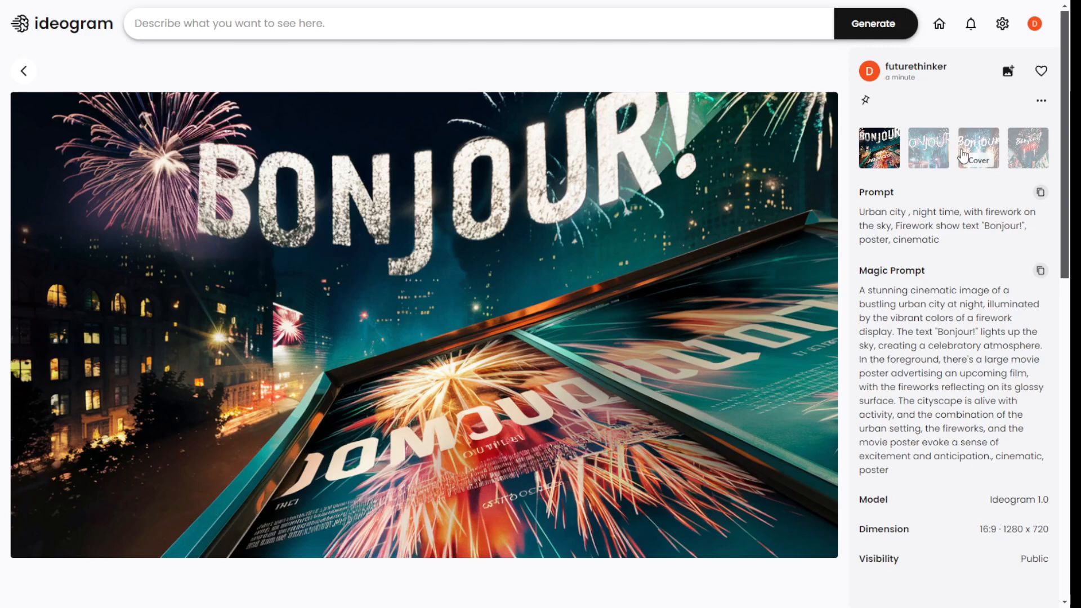
pyautogui.click(928, 148)
# Flip through the remaining Bonjour! variants and settle back on the first one.
pyautogui.click(978, 147)
pyautogui.click(1027, 148)
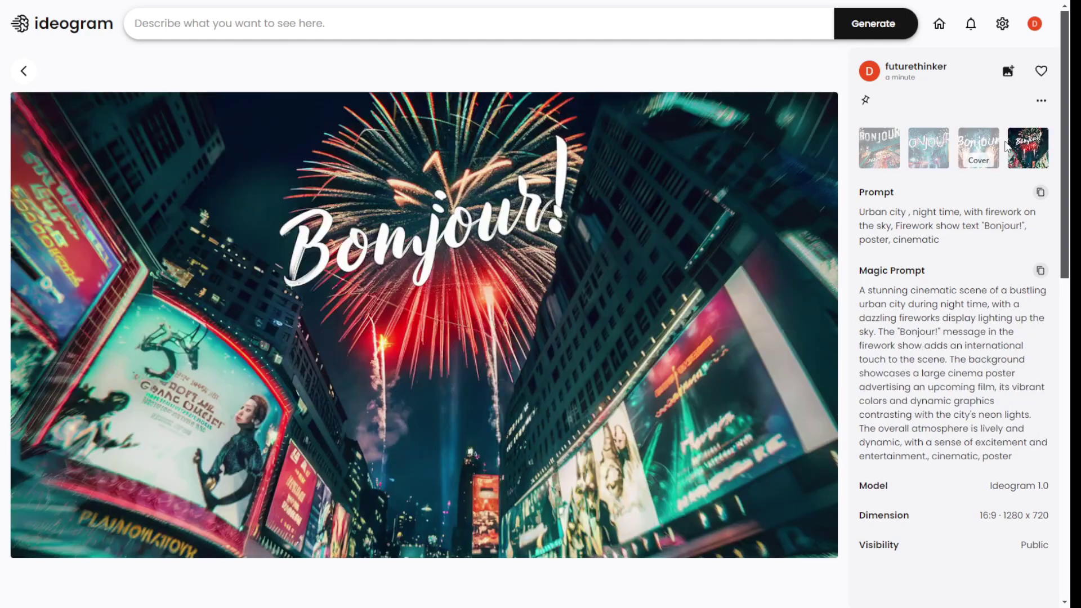
pyautogui.click(913, 151)
pyautogui.click(879, 160)
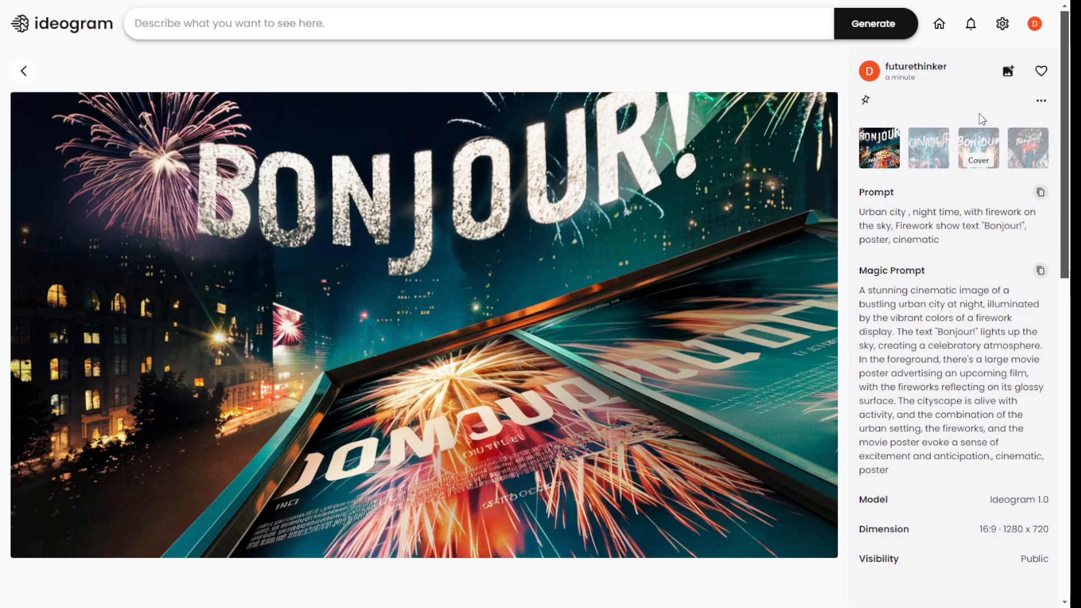
# Remix the BONJOUR! poster, keeping the Magic Prompt text, poster and cinematic tags, and generate.
pyautogui.click(1008, 73)
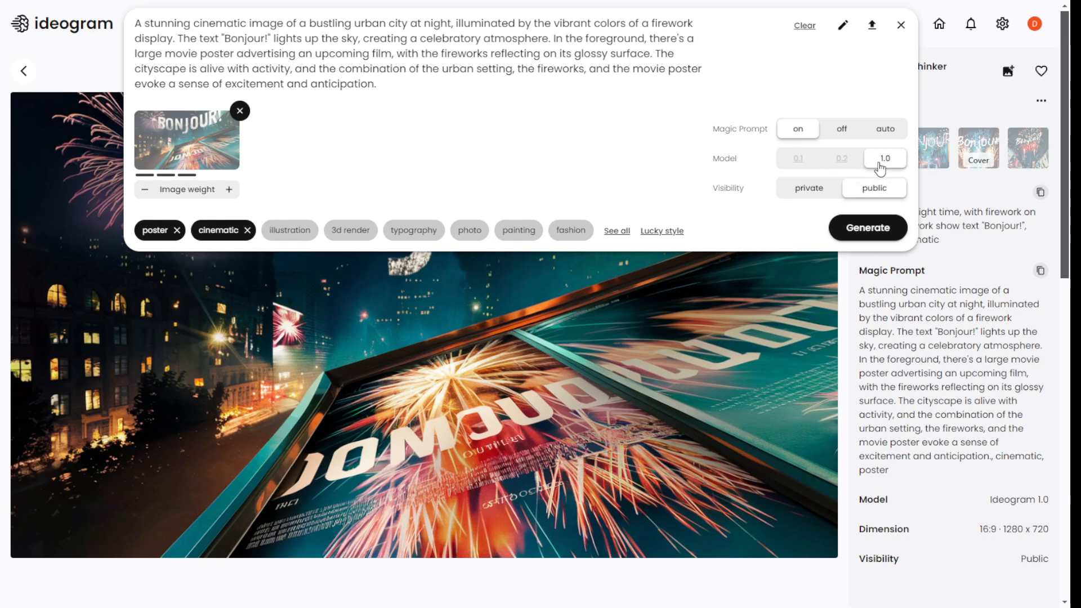
pyautogui.click(867, 228)
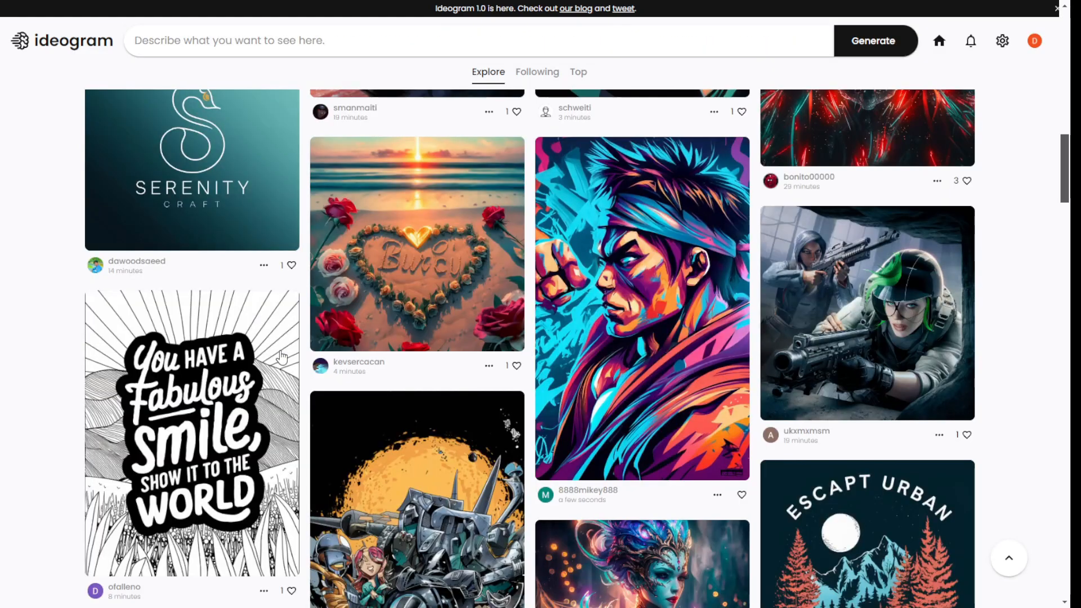
pyautogui.scroll(5, 277, 355)
pyautogui.scroll(3, 273, 352)
pyautogui.scroll(-5, 272, 352)
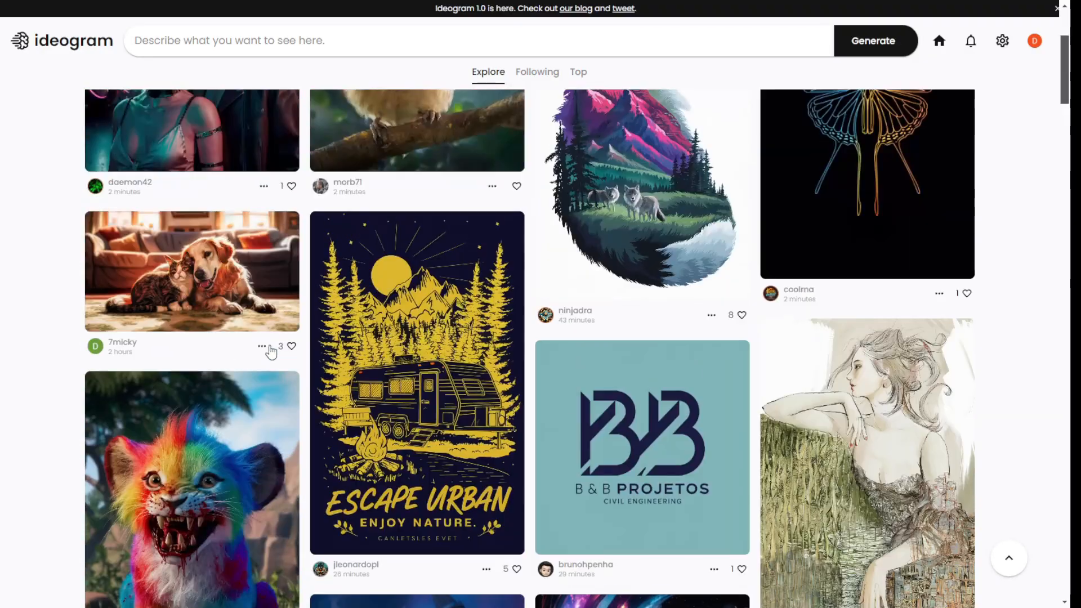
pyautogui.scroll(-5, 272, 352)
pyautogui.scroll(-3, 272, 352)
pyautogui.scroll(2, 770, 363)
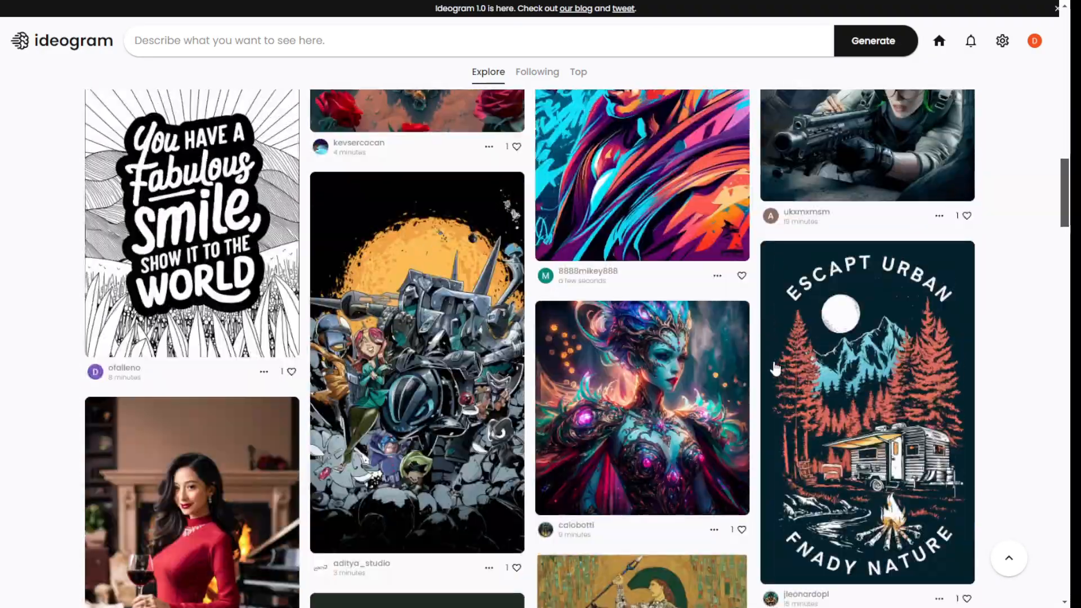
pyautogui.click(878, 389)
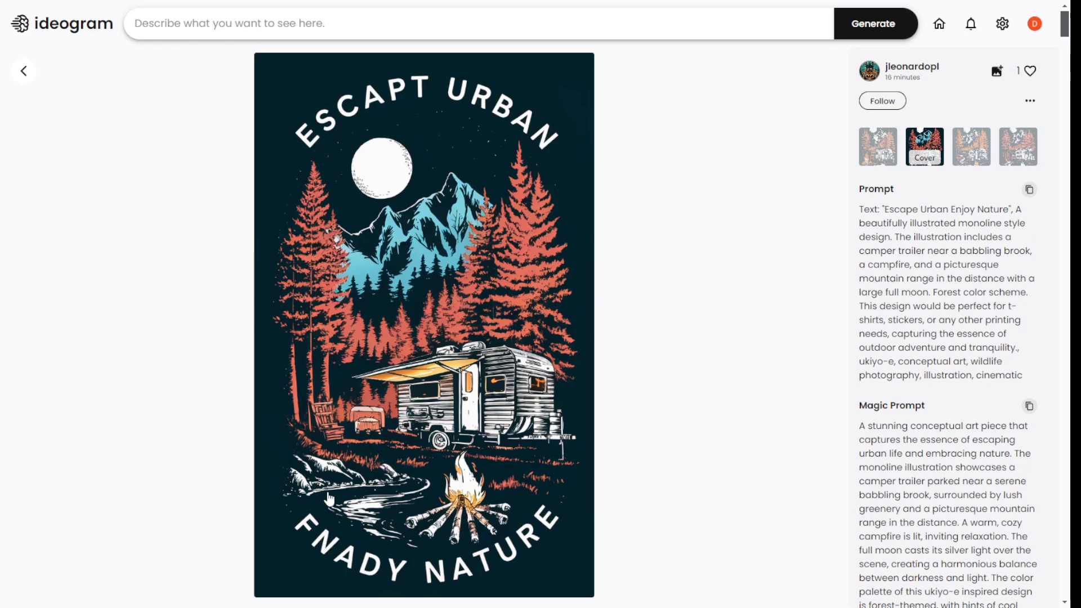
pyautogui.click(874, 157)
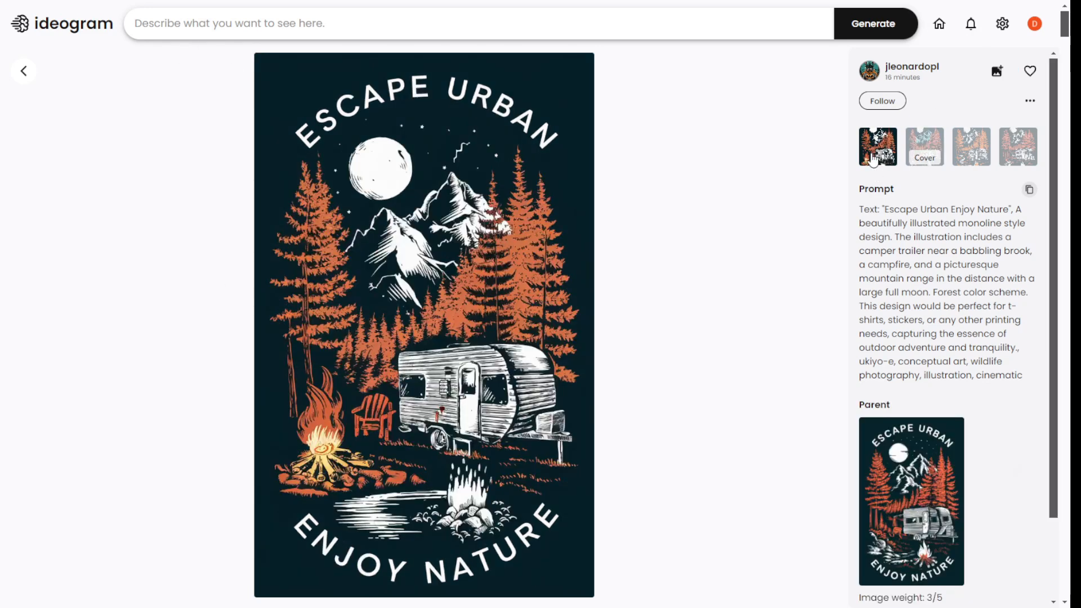
pyautogui.click(26, 72)
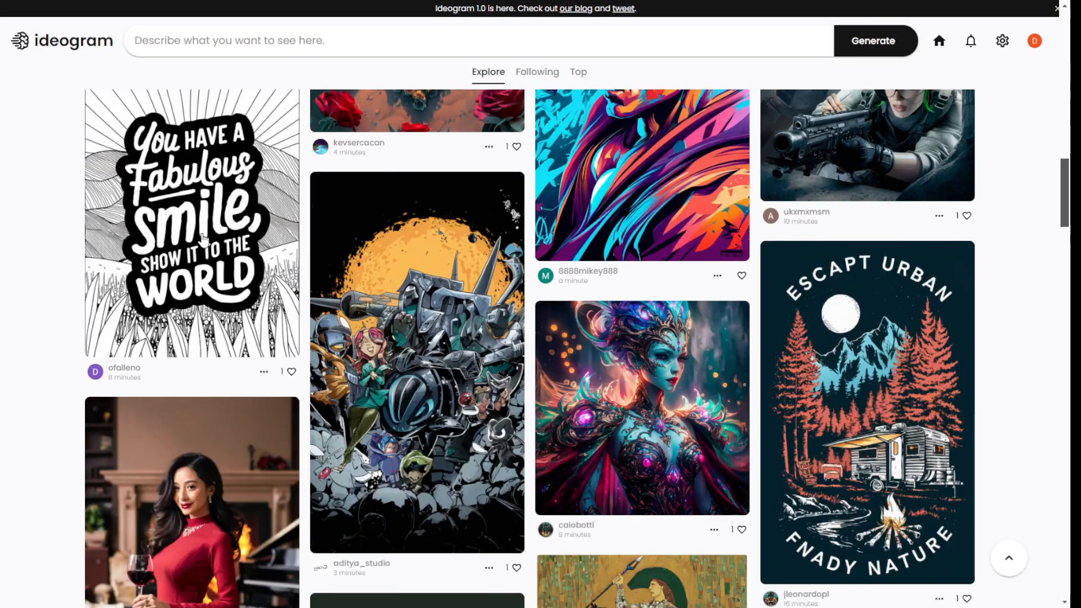
pyautogui.scroll(-4, 203, 241)
pyautogui.scroll(4, 190, 202)
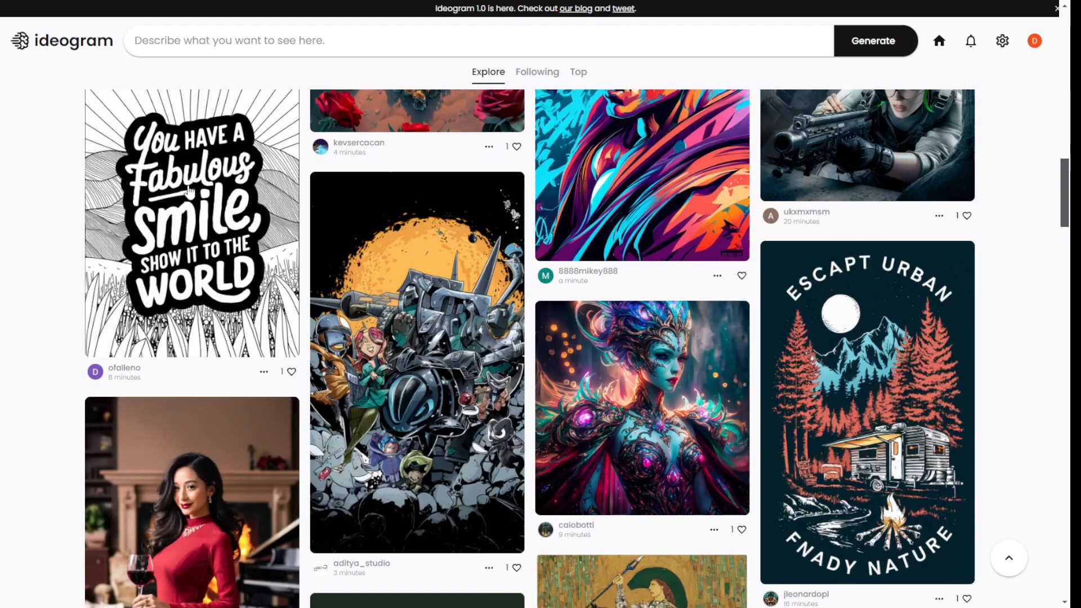
pyautogui.scroll(-5, 584, 315)
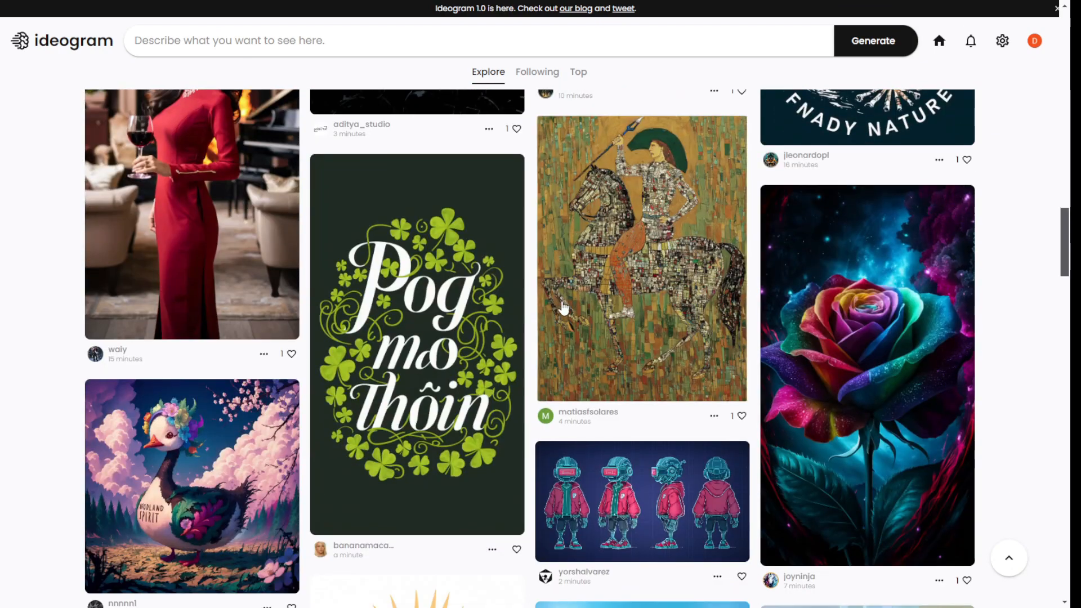
pyautogui.scroll(-2, 466, 251)
pyautogui.scroll(-4, 466, 251)
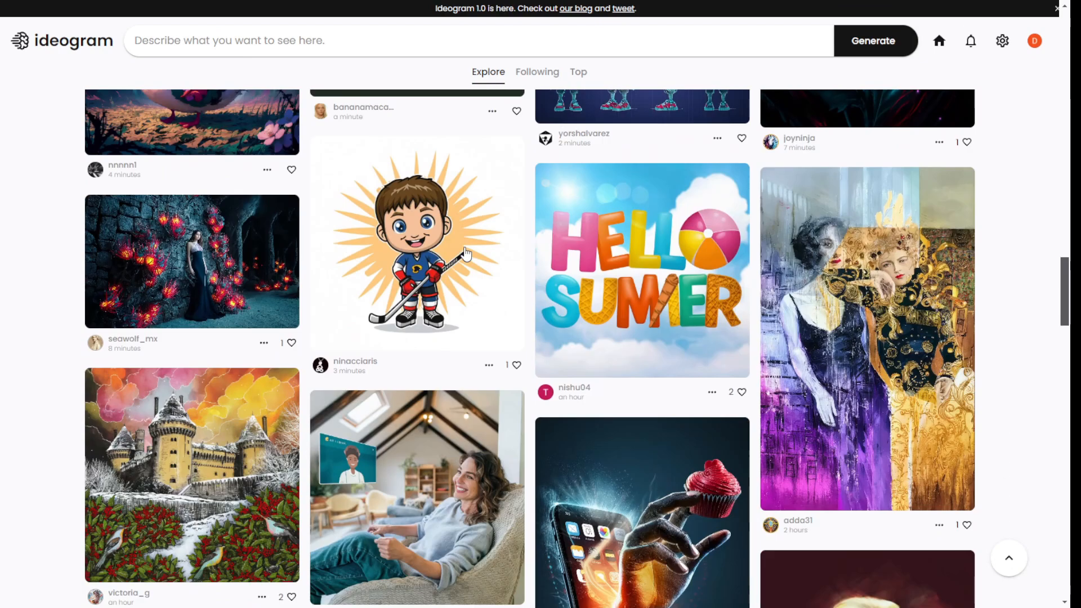
pyautogui.scroll(-5, 456, 354)
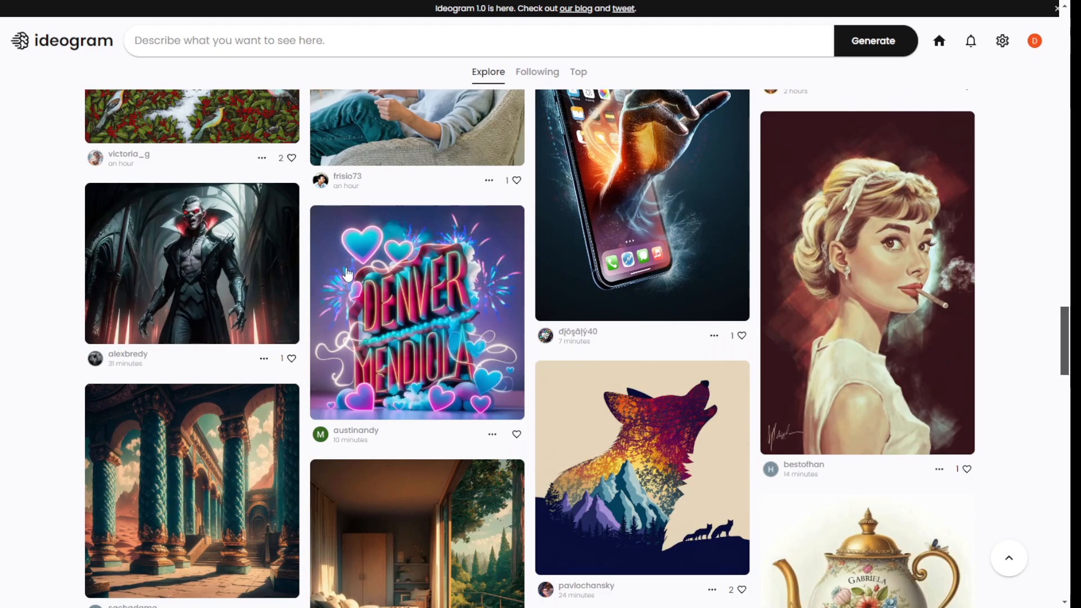
pyautogui.scroll(-6, 338, 253)
pyautogui.scroll(-4, 382, 279)
pyautogui.scroll(-5, 382, 279)
pyautogui.scroll(-2, 382, 279)
pyautogui.scroll(-4, 382, 279)
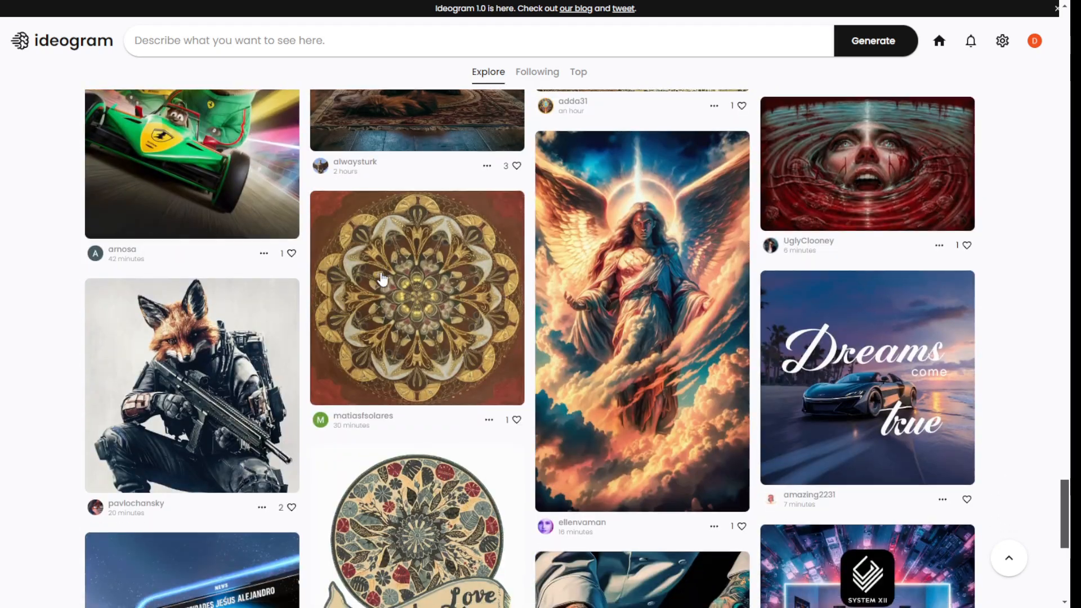
pyautogui.scroll(-5, 381, 279)
pyautogui.scroll(-3, 382, 279)
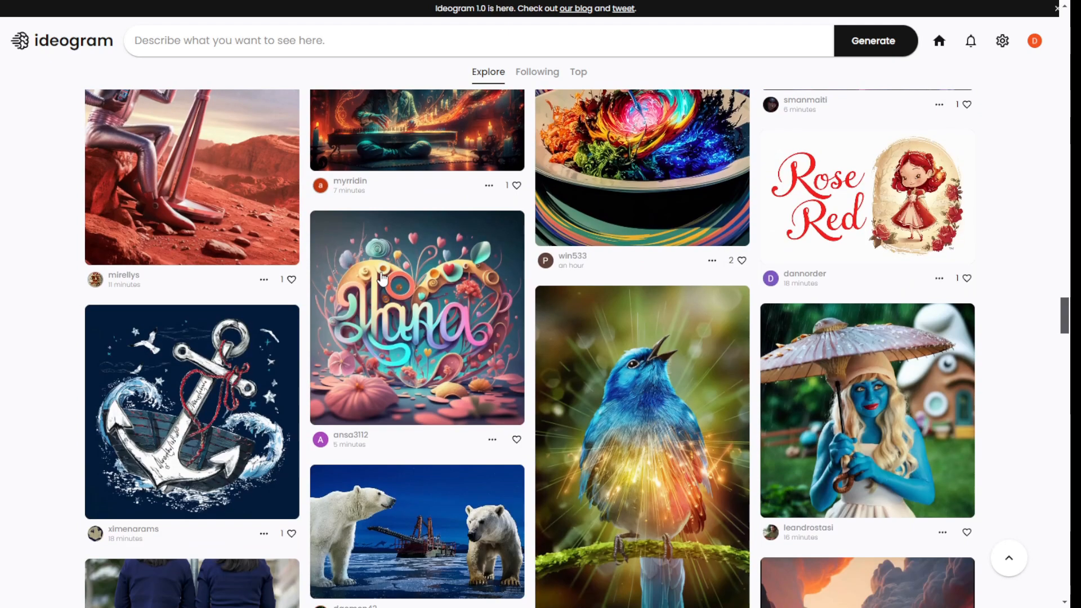
# View the Hana lettering post, then the new remixed BONJOUR! poster set with its first variant.
pyautogui.click(398, 308)
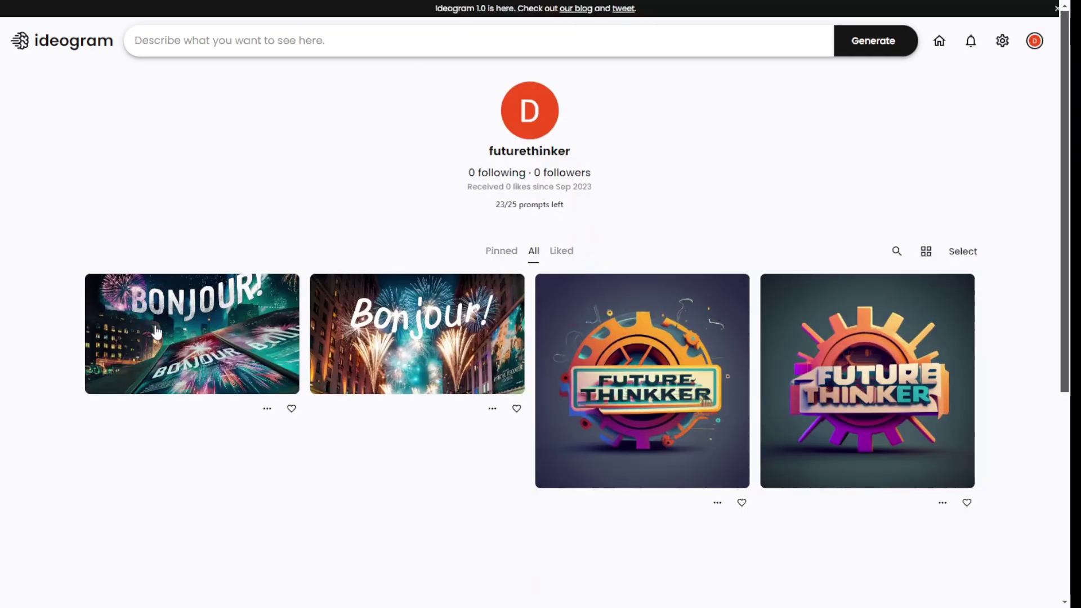
pyautogui.click(156, 331)
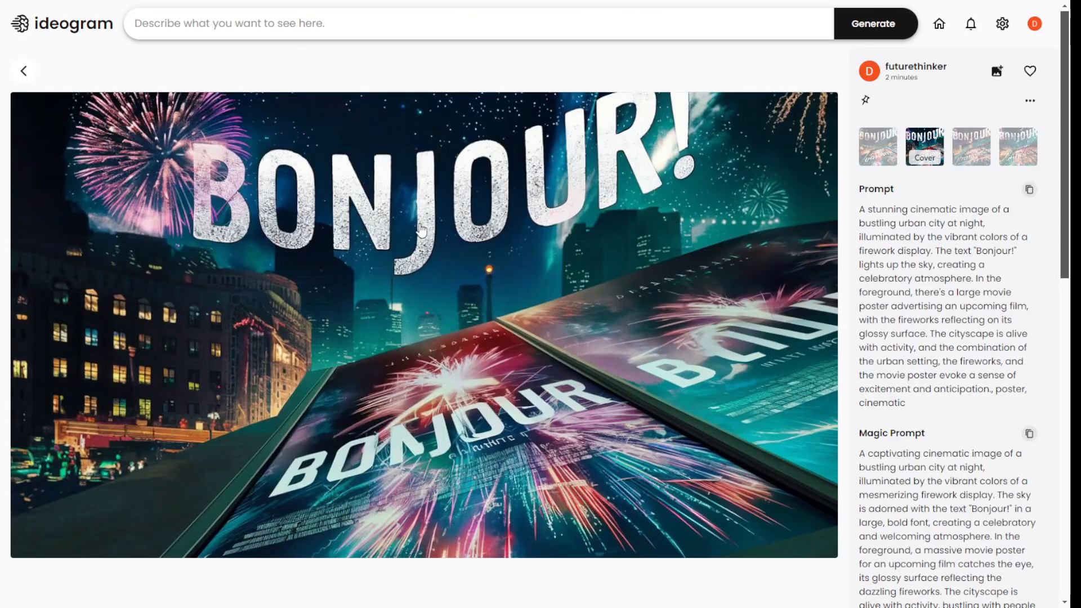
pyautogui.click(878, 147)
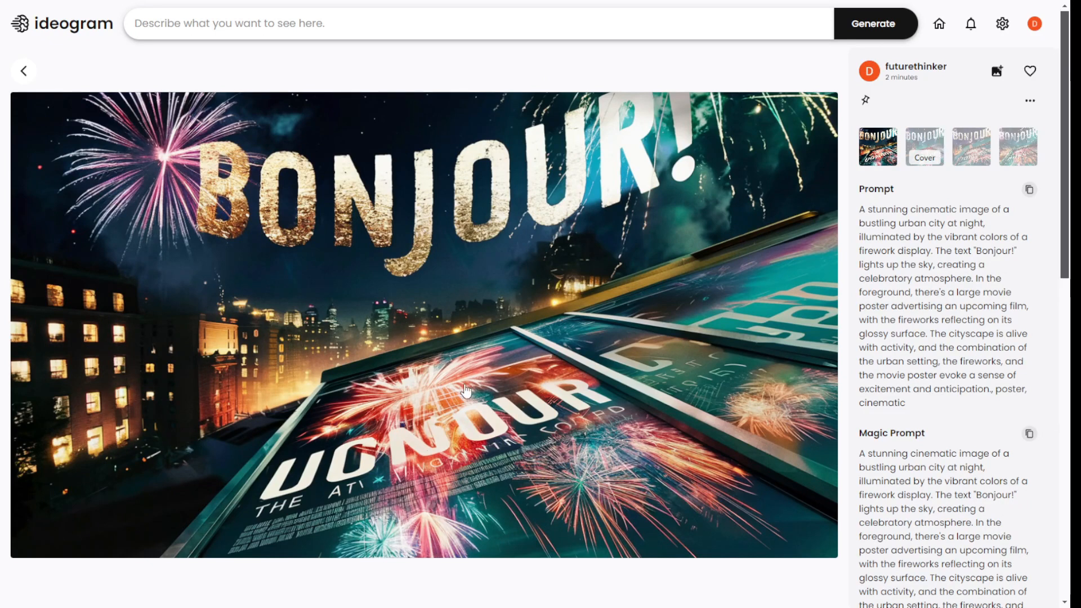
# Compare the third and fourth BONJOUR! variants and settle on the third with the purple fireworks sky.
pyautogui.click(971, 148)
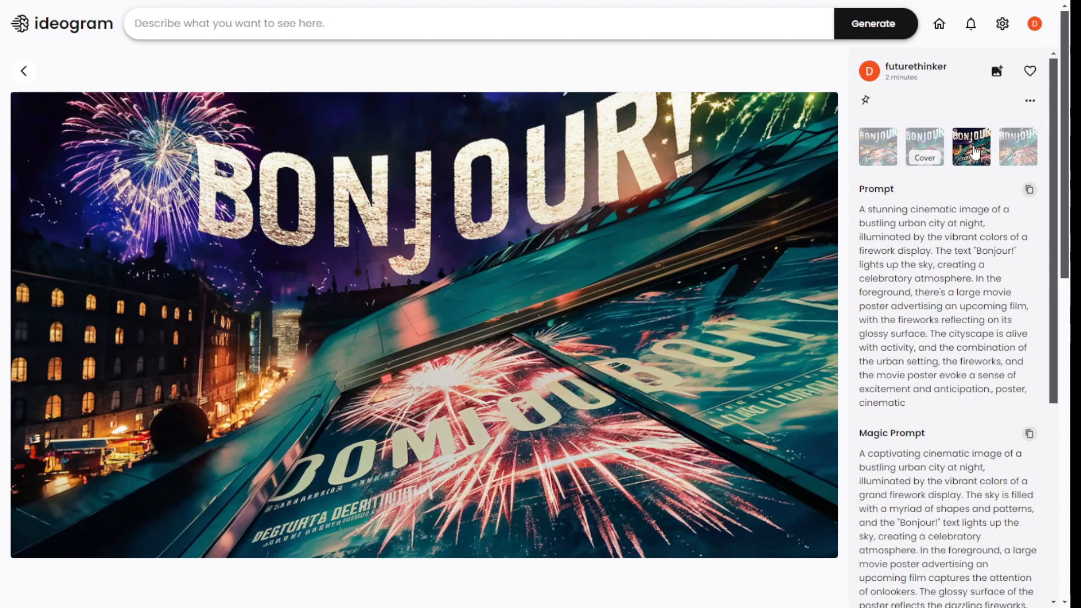
pyautogui.click(1020, 148)
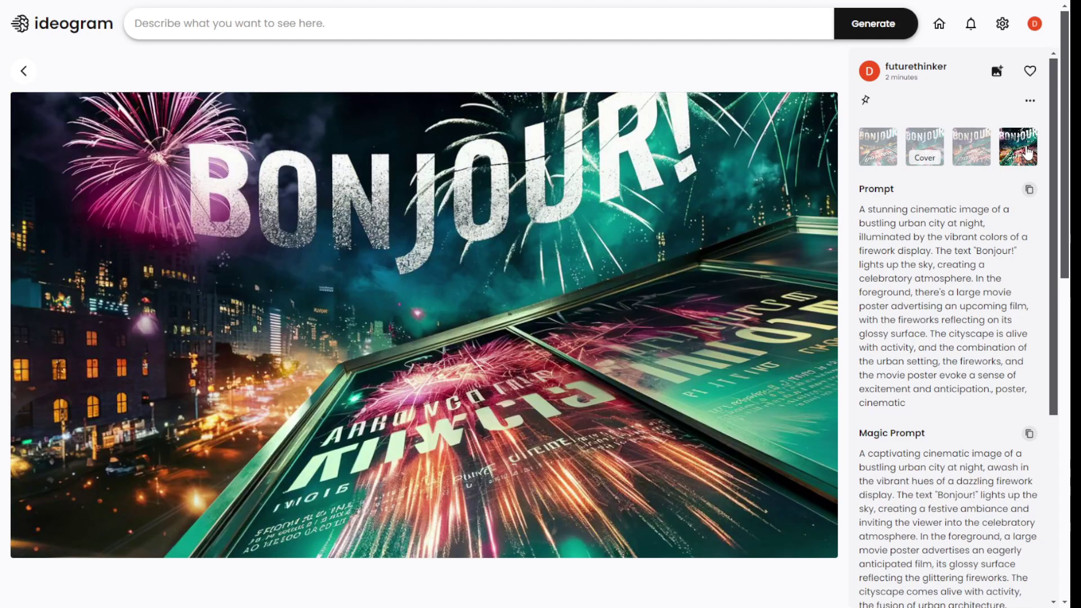
pyautogui.click(980, 150)
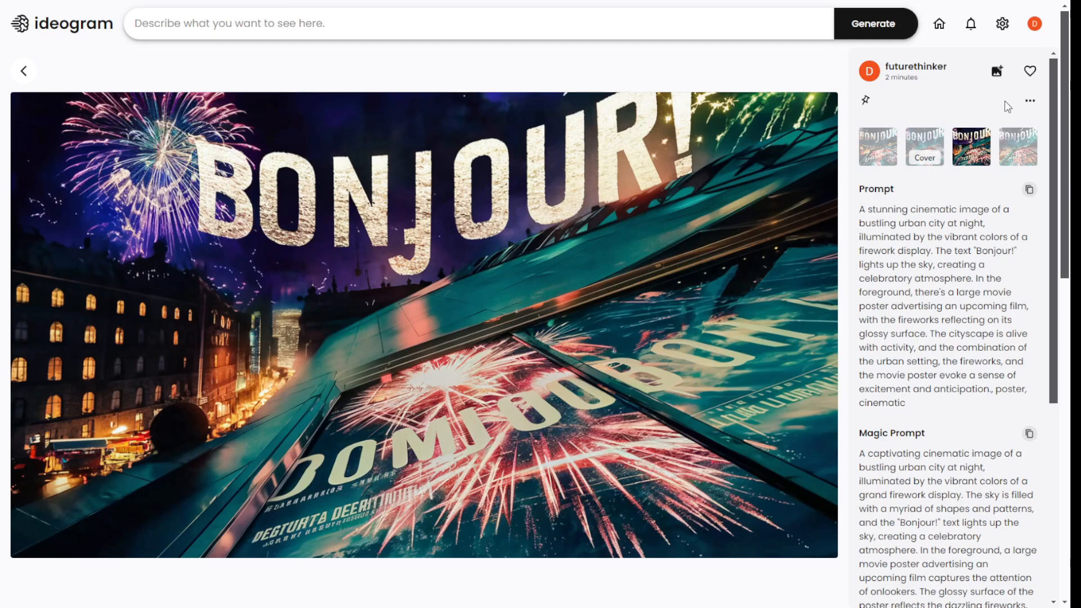
pyautogui.scroll(-5, 957, 338)
pyautogui.scroll(-1, 956, 385)
pyautogui.scroll(-5, 962, 423)
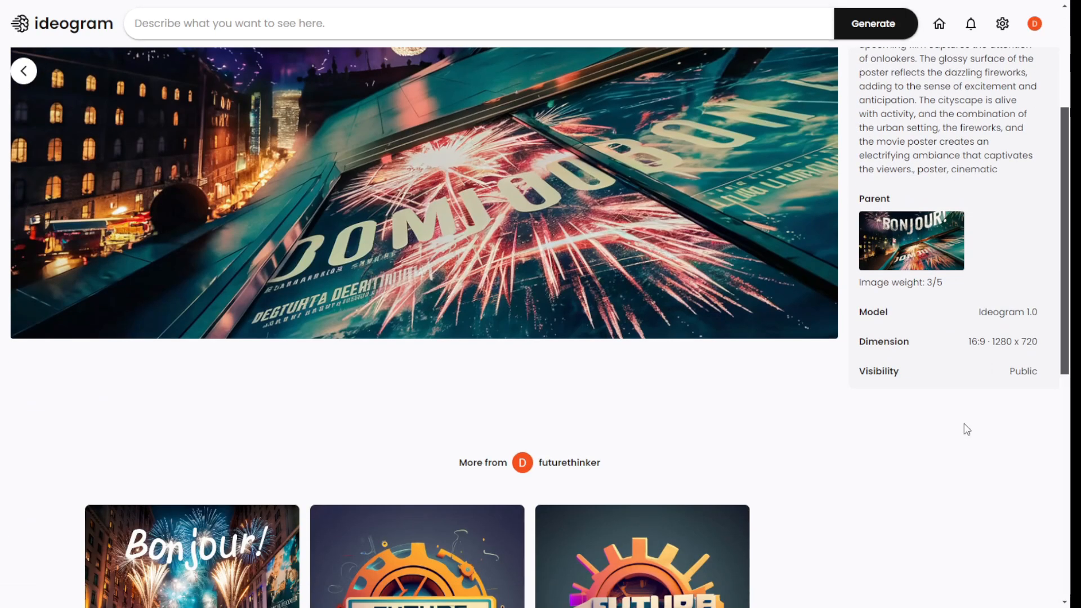
pyautogui.scroll(-5, 943, 420)
pyautogui.scroll(10, 965, 309)
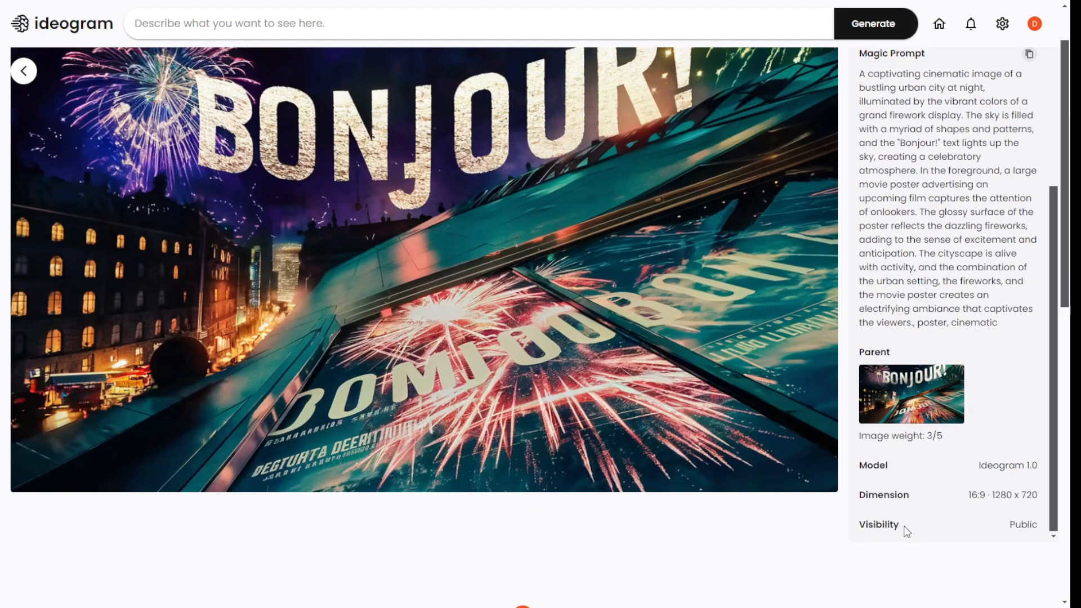
pyautogui.scroll(5, 930, 394)
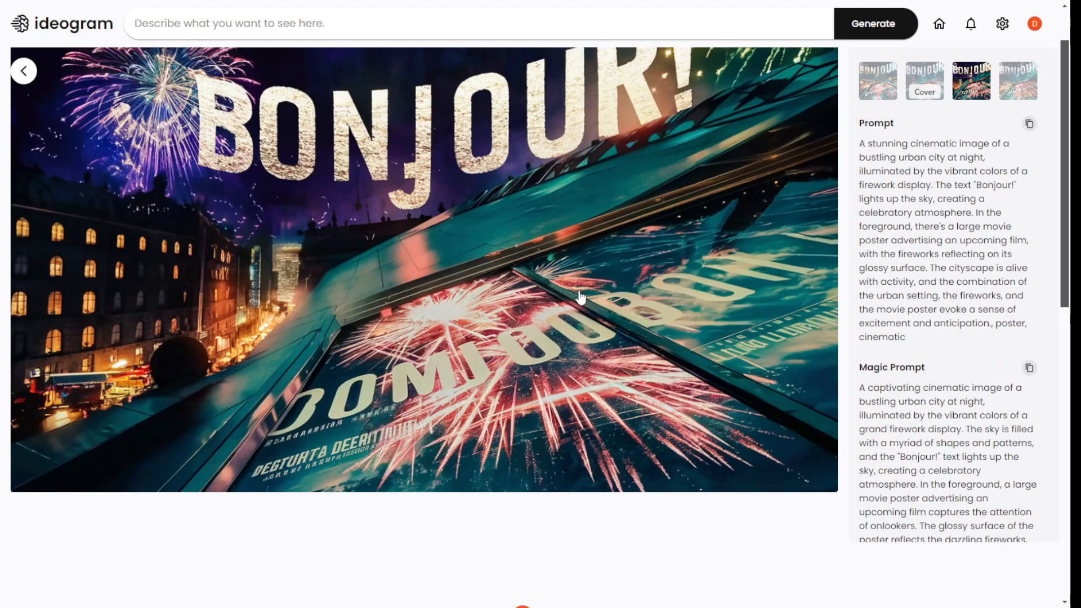
pyautogui.scroll(3, 871, 181)
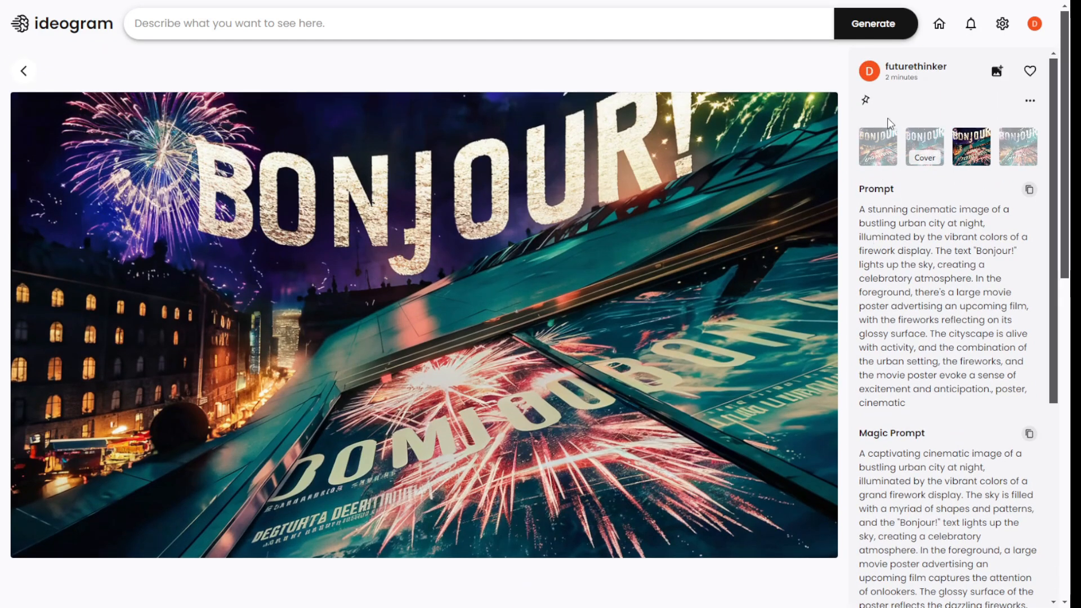